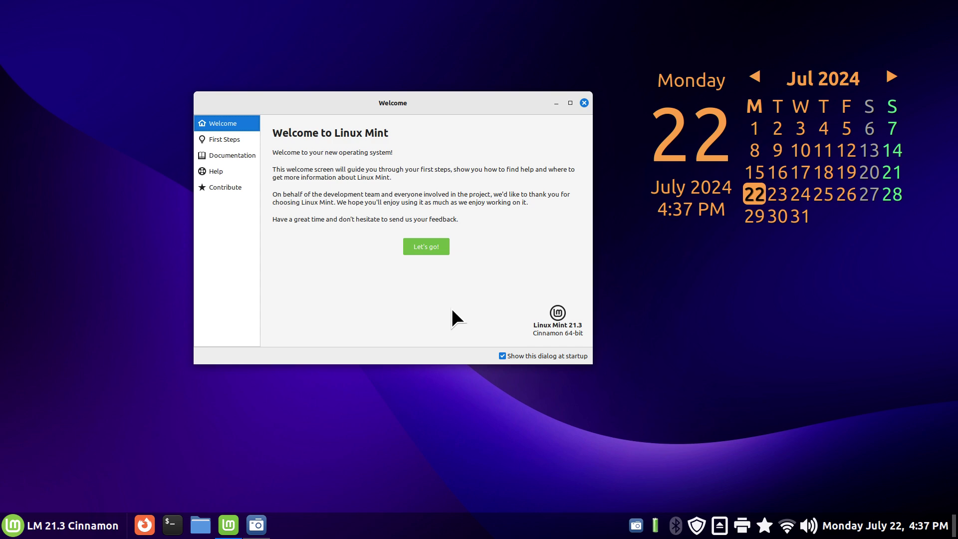
Step: Close the Linux Mint Welcome window to leave the bare desktop and calendar
{"action": "left_click", "coordinate": [583, 103]}
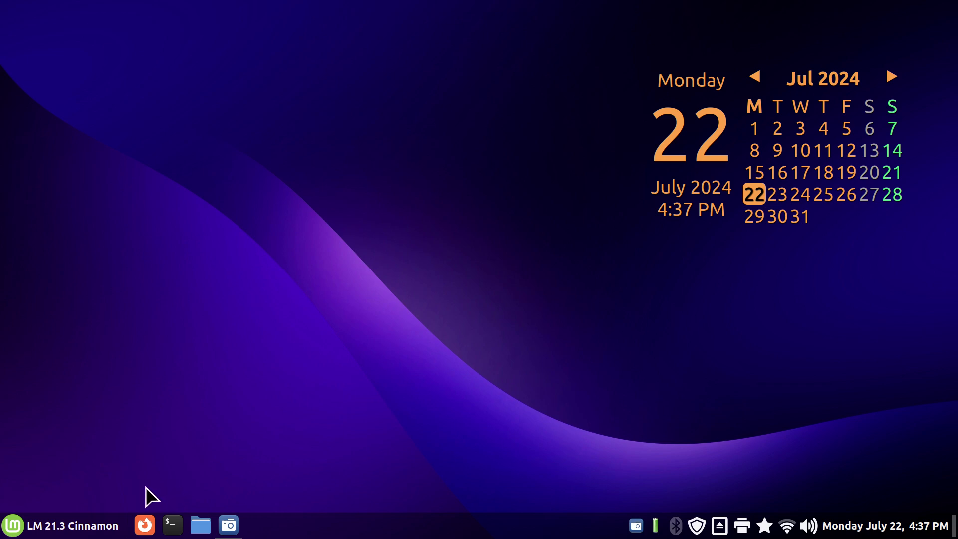
{"action": "right_click", "coordinate": [13, 528]}
{"action": "left_click", "coordinate": [194, 453]}
{"action": "left_click", "coordinate": [13, 529]}
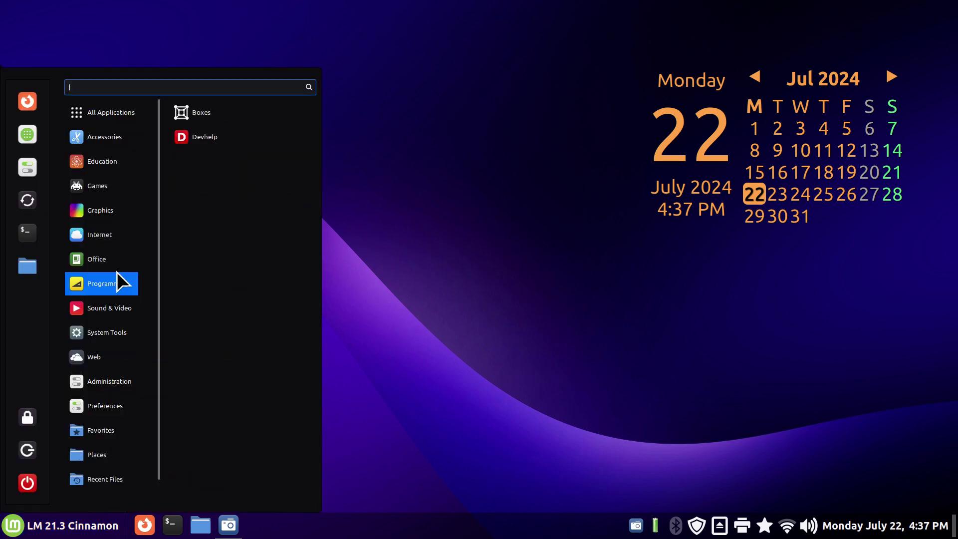
{"action": "left_click", "coordinate": [27, 167]}
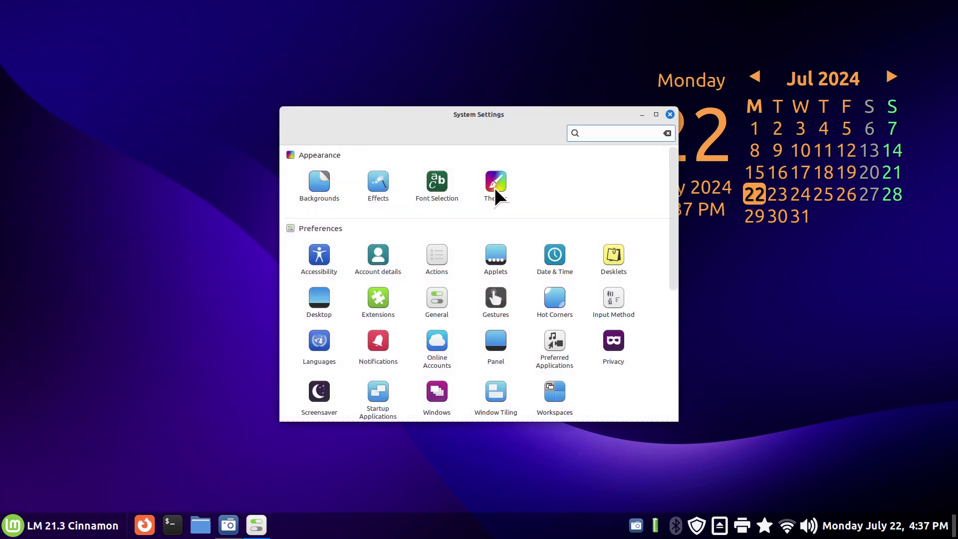
{"action": "left_click", "coordinate": [505, 199]}
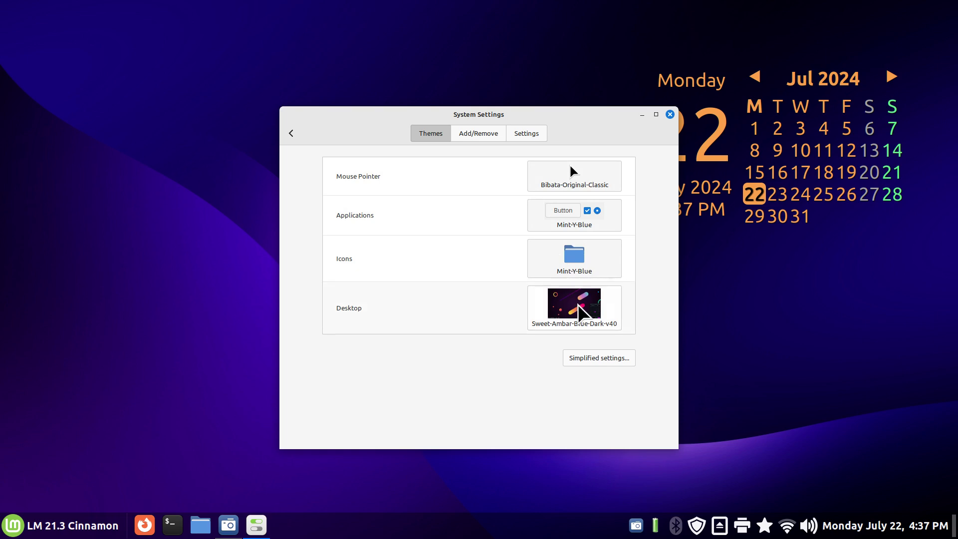
Step: Close System Settings and launch Timeshift from a 'ti' menu search, authenticating with the password
{"action": "left_click", "coordinate": [670, 115]}
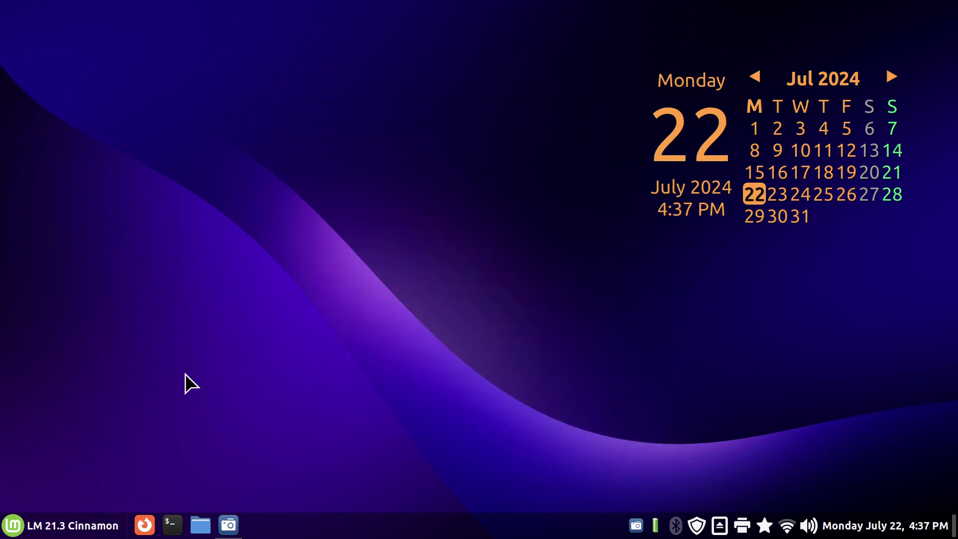
{"action": "left_click", "coordinate": [62, 526]}
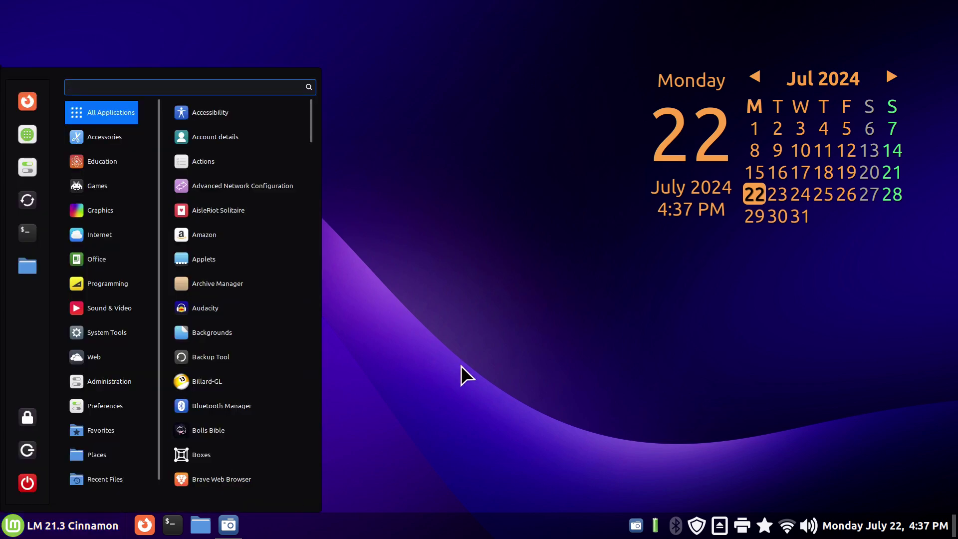
{"action": "type", "text": "ti"}
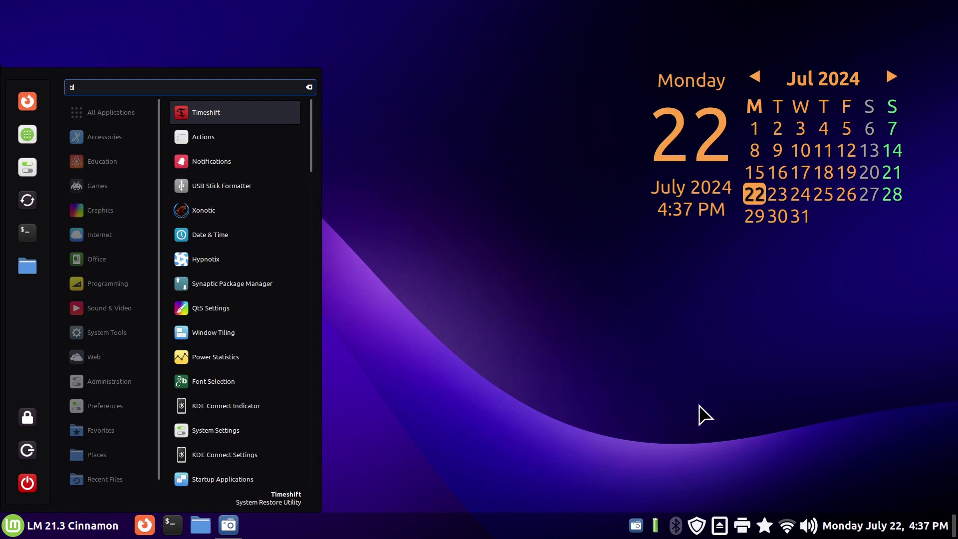
{"action": "left_click", "coordinate": [245, 113]}
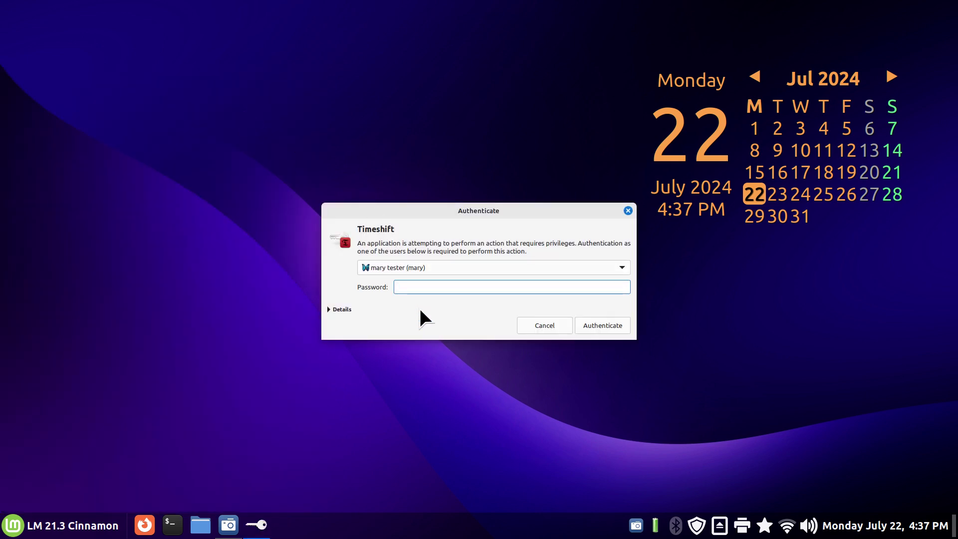
{"action": "key", "text": "Return"}
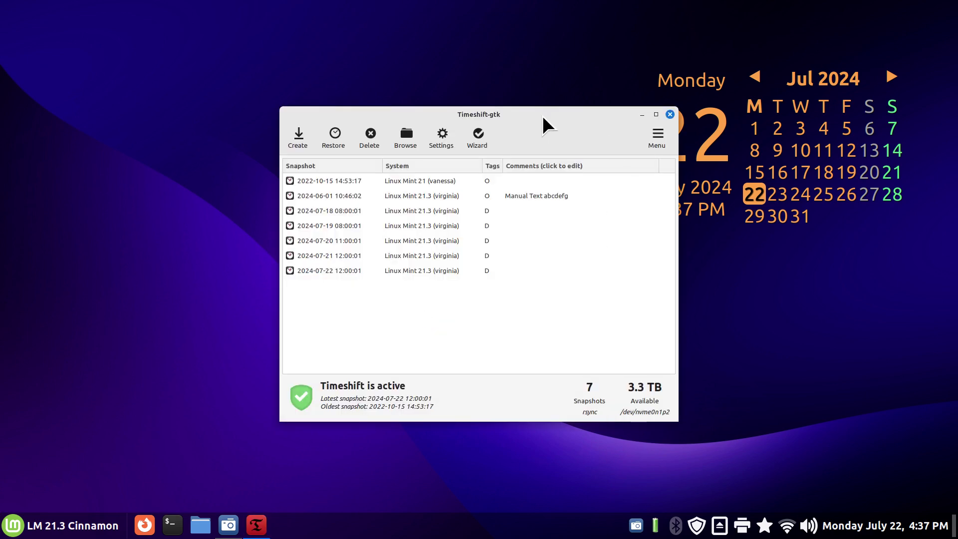
Step: Move Timeshift up-left and select the oldest 2022-10-15 and newest 2024-07-22 snapshots
{"action": "left_click_drag", "start_coordinate": [543, 116], "coordinate": [423, 76]}
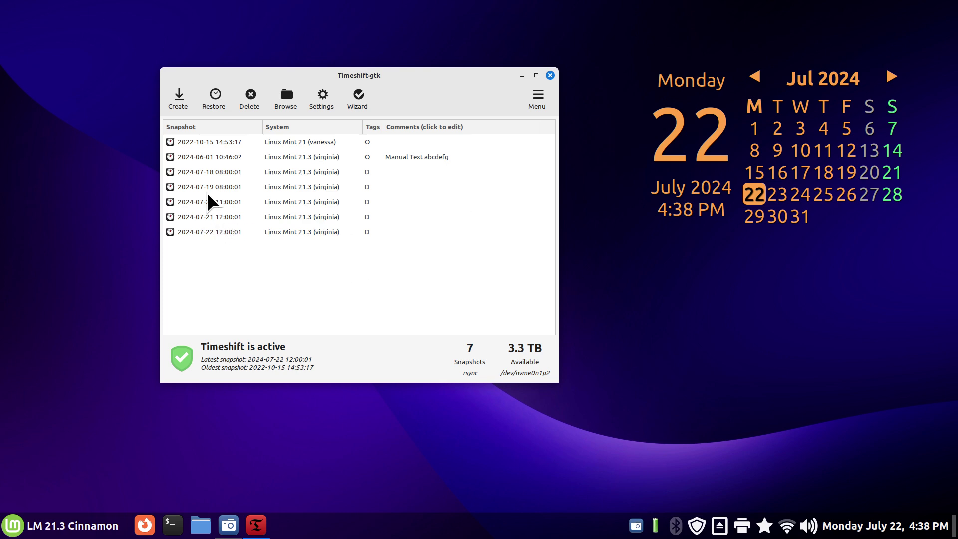
{"action": "left_click", "coordinate": [285, 143]}
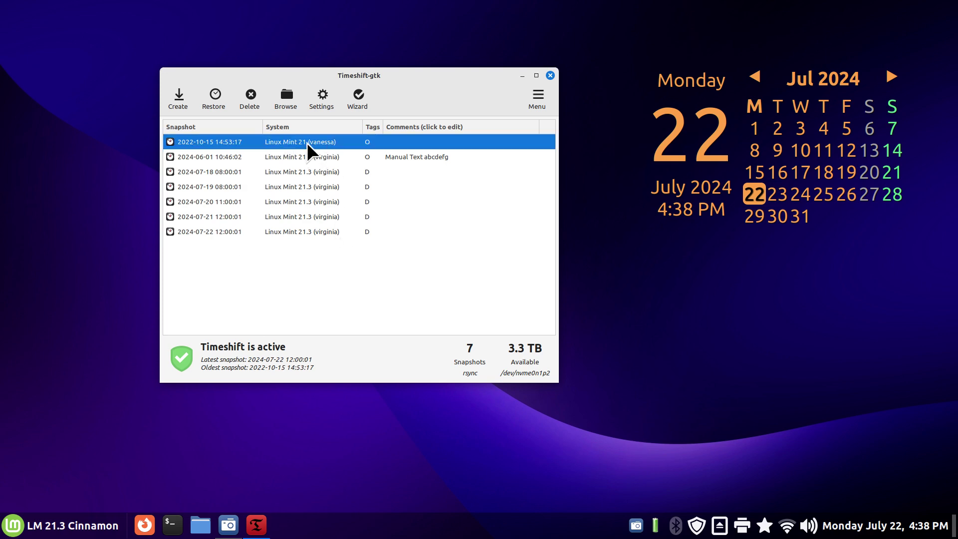
{"action": "left_click", "coordinate": [291, 232]}
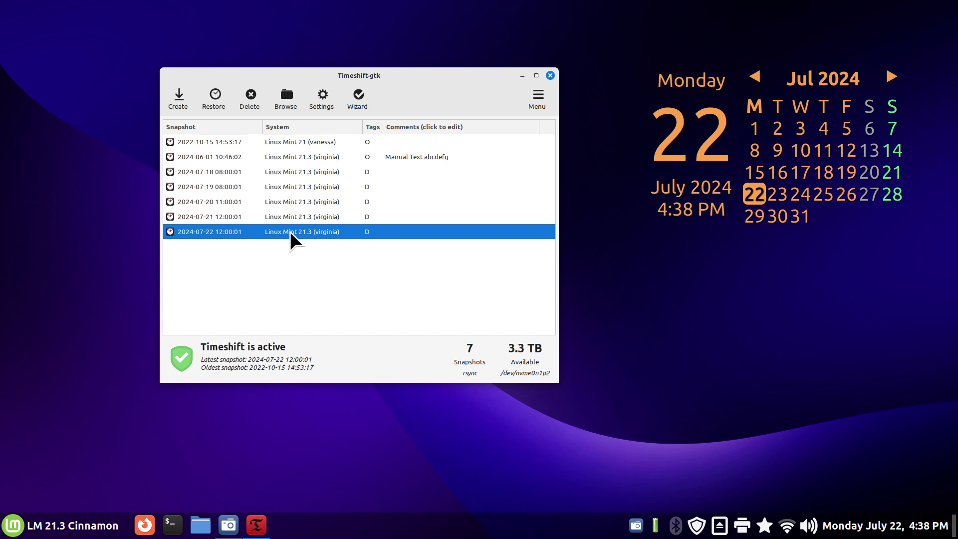
{"action": "right_click", "coordinate": [291, 231]}
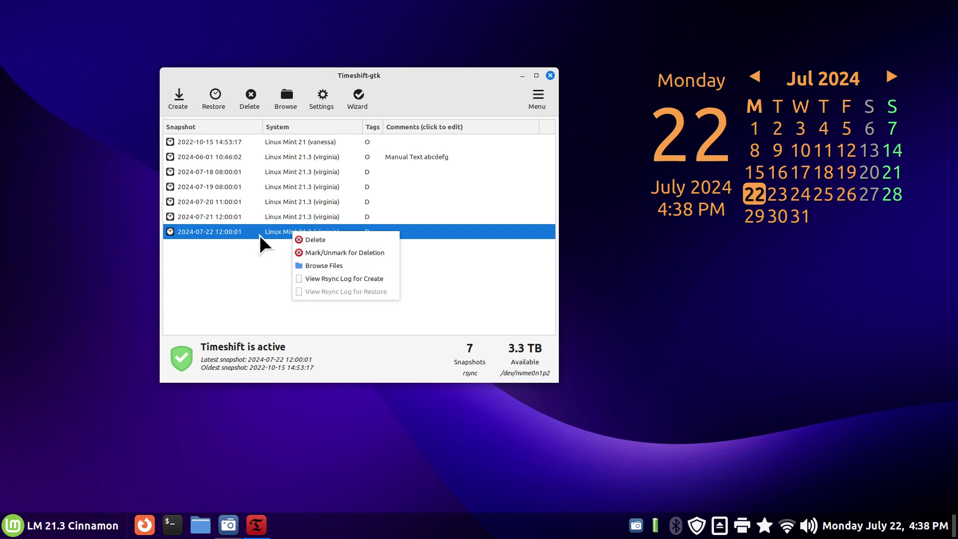
{"action": "left_click", "coordinate": [307, 278]}
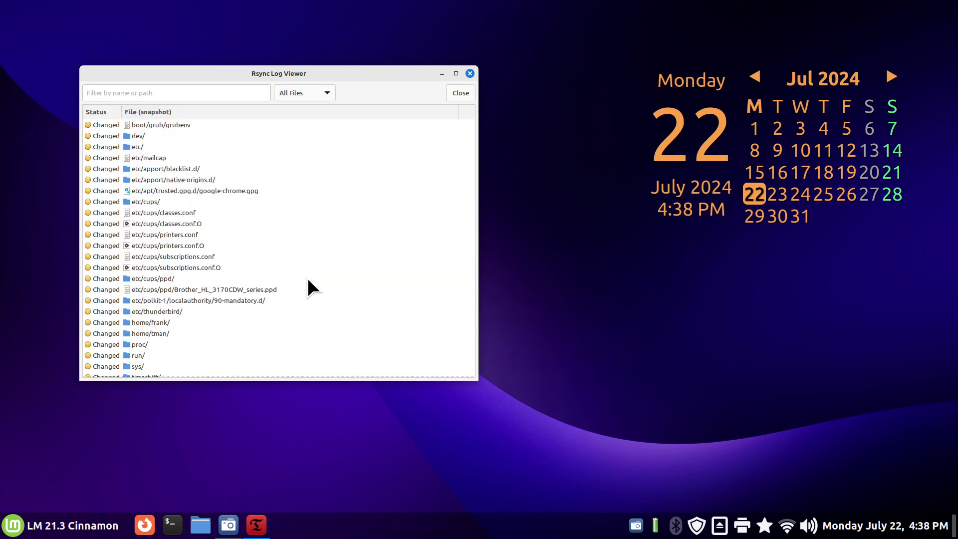
{"action": "left_click", "coordinate": [313, 94]}
{"action": "left_click", "coordinate": [318, 139]}
{"action": "left_click", "coordinate": [325, 93]}
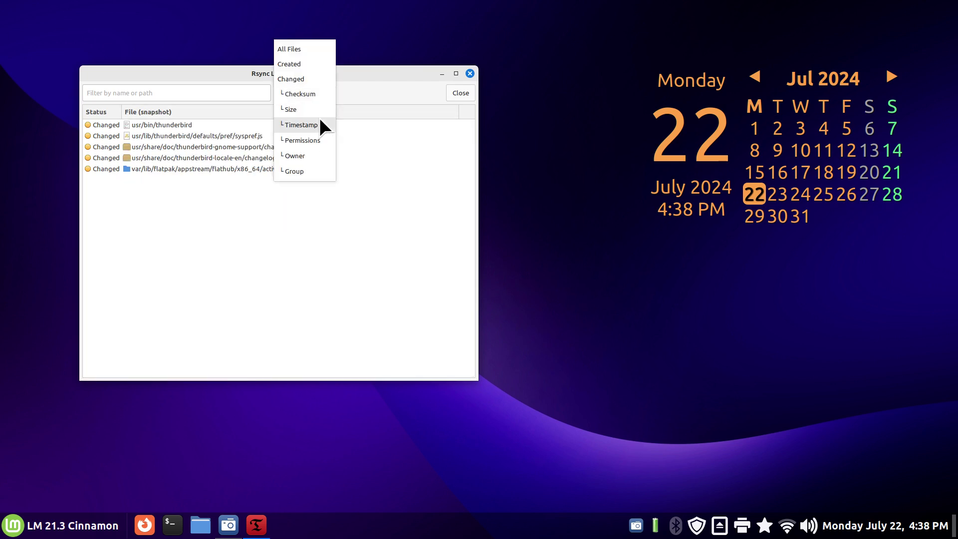
{"action": "left_click", "coordinate": [319, 110]}
{"action": "left_click", "coordinate": [316, 92]}
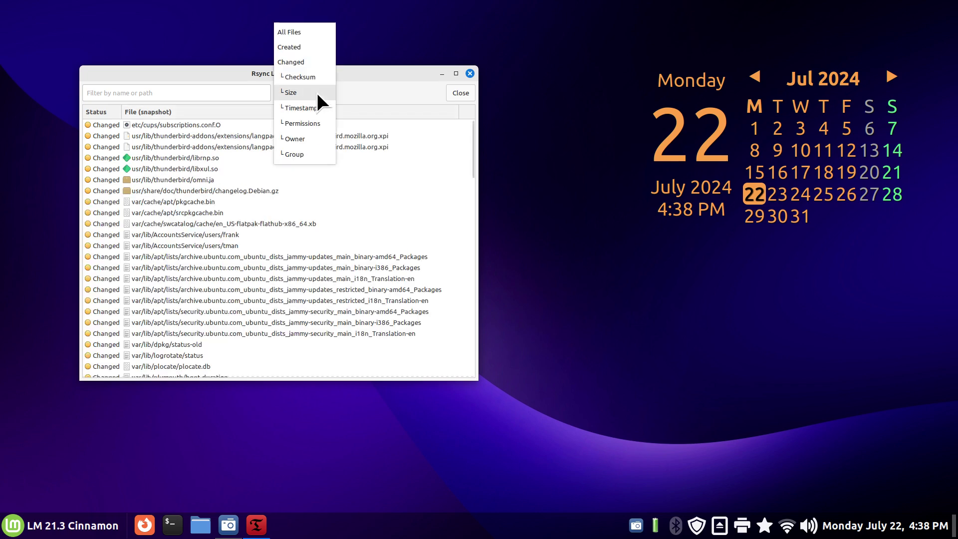
{"action": "left_click", "coordinate": [318, 36]}
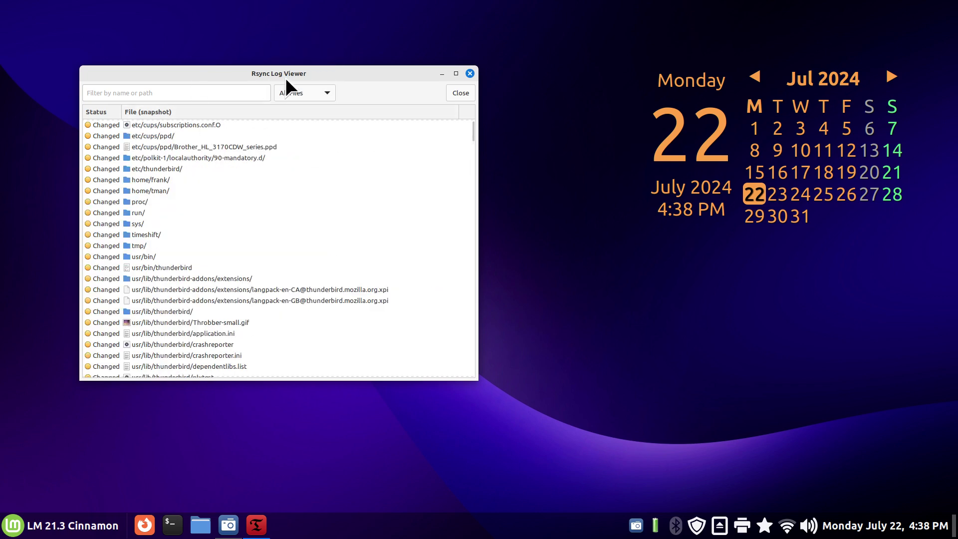
{"action": "left_click", "coordinate": [470, 74]}
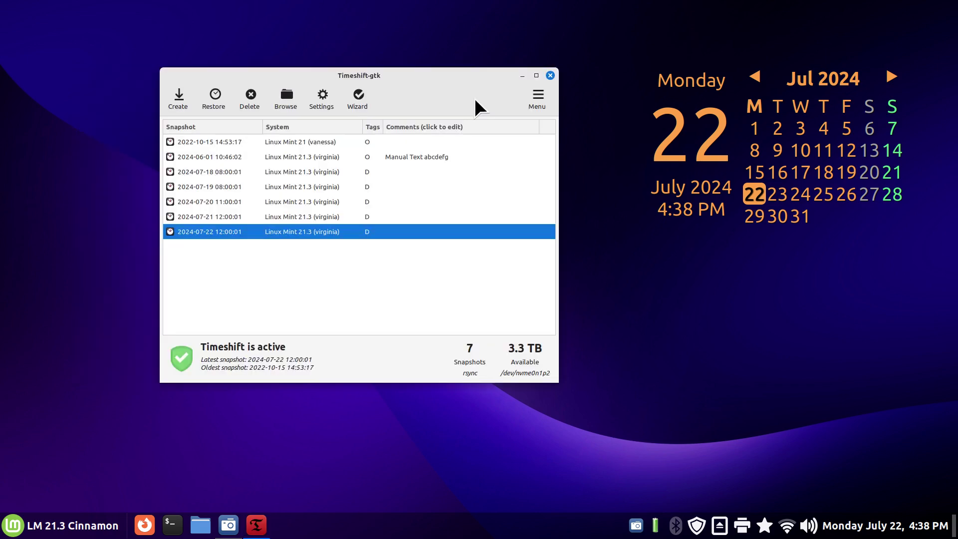
{"action": "left_click", "coordinate": [538, 100]}
{"action": "left_click", "coordinate": [574, 102]}
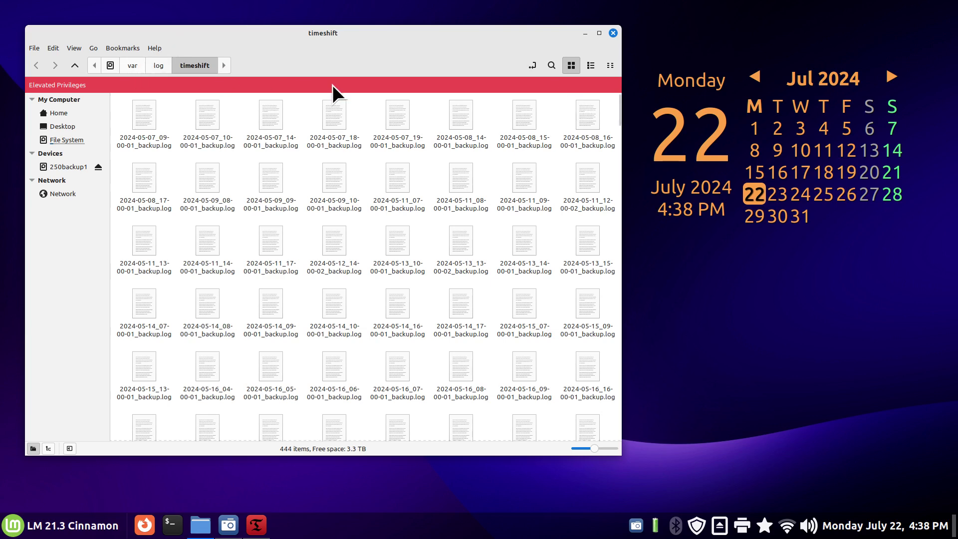
{"action": "left_click", "coordinate": [533, 66]}
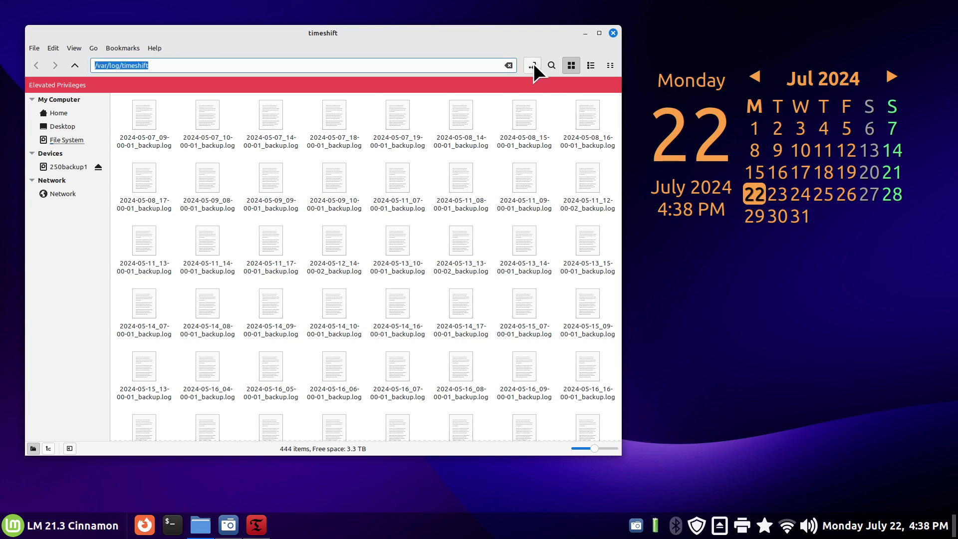
{"action": "left_click", "coordinate": [532, 66]}
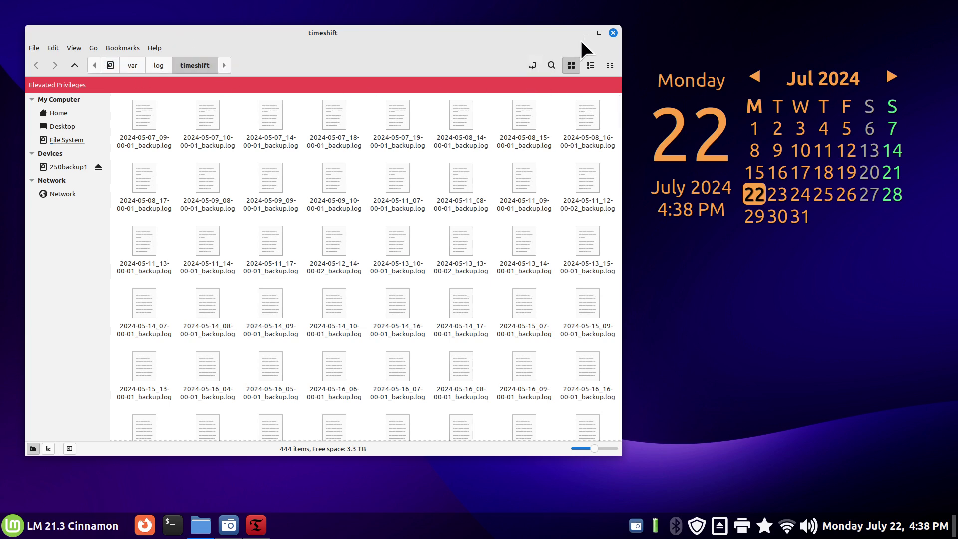
{"action": "left_click", "coordinate": [614, 33]}
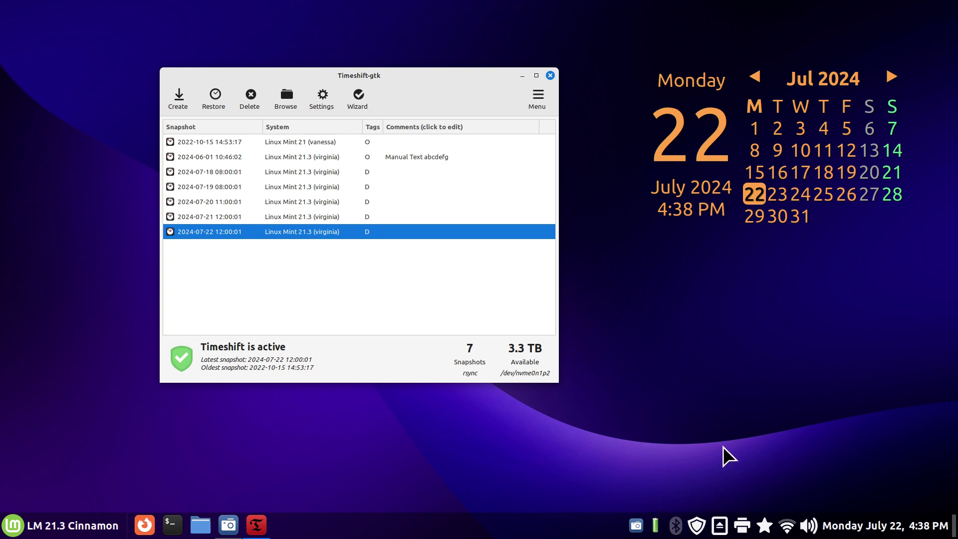
{"action": "left_click_drag", "start_coordinate": [433, 77], "coordinate": [363, 35]}
{"action": "right_click", "coordinate": [144, 191]}
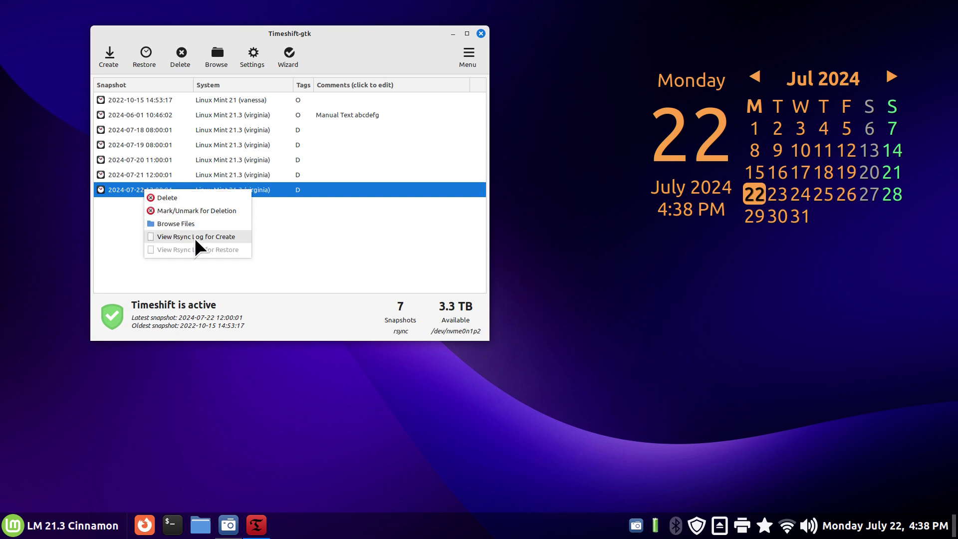
{"action": "left_click", "coordinate": [195, 237]}
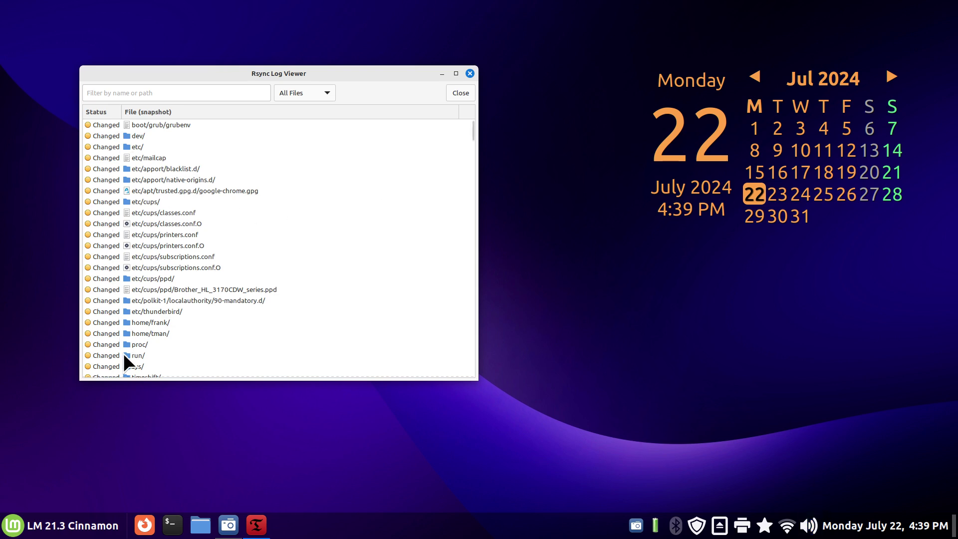
{"action": "left_click", "coordinate": [470, 73]}
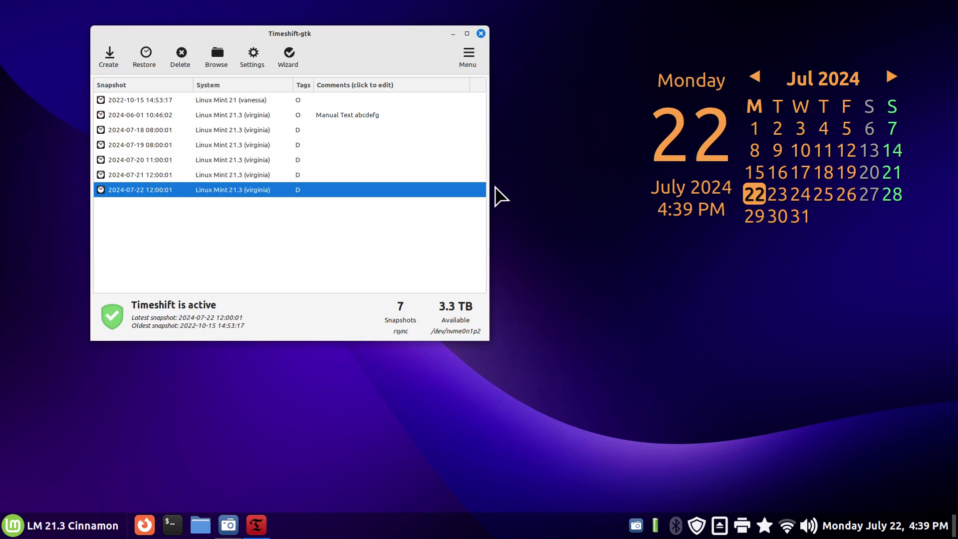
Step: Check the Update Manager information log, then open Update Manager and drag it right beside Timeshift
{"action": "left_click", "coordinate": [696, 528]}
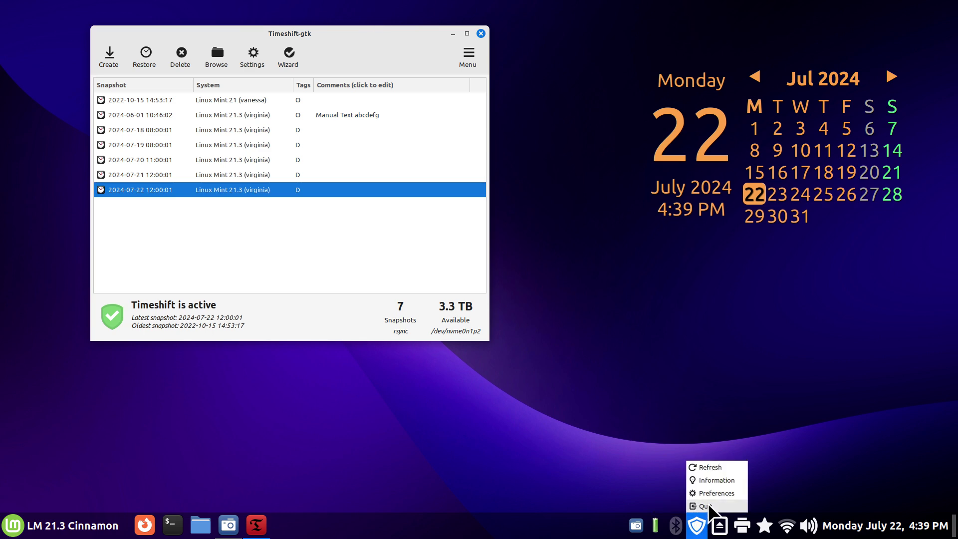
{"action": "left_click", "coordinate": [716, 479]}
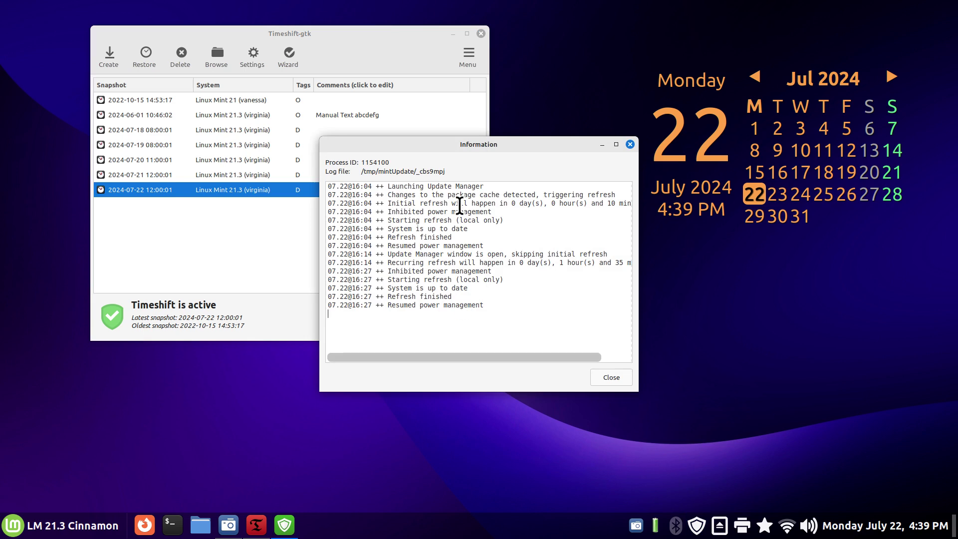
{"action": "left_click", "coordinate": [630, 145]}
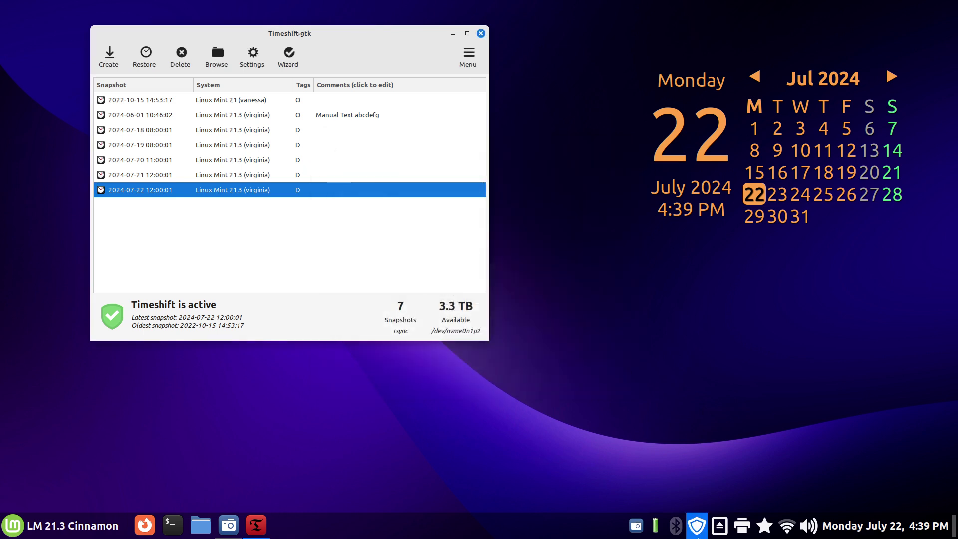
{"action": "left_click", "coordinate": [697, 525]}
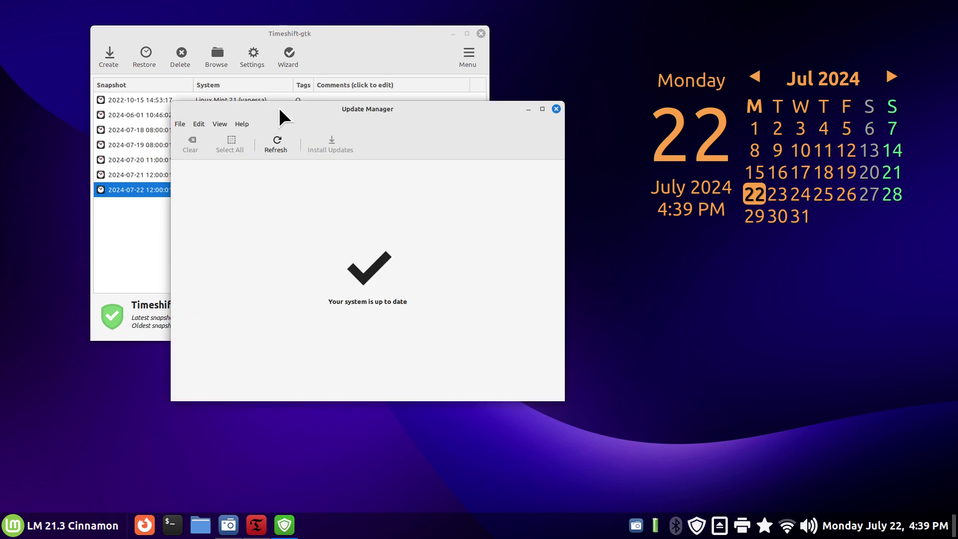
{"action": "left_click_drag", "start_coordinate": [279, 106], "coordinate": [607, 106]}
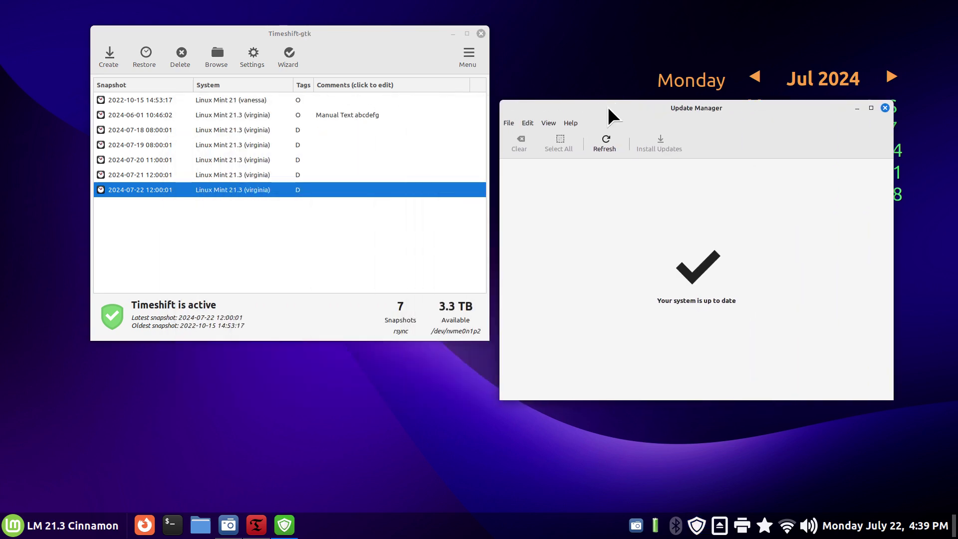
Step: Open View > History of Updates, then widen the window and its Old Version column
{"action": "left_click", "coordinate": [554, 122]}
{"action": "left_click", "coordinate": [569, 165]}
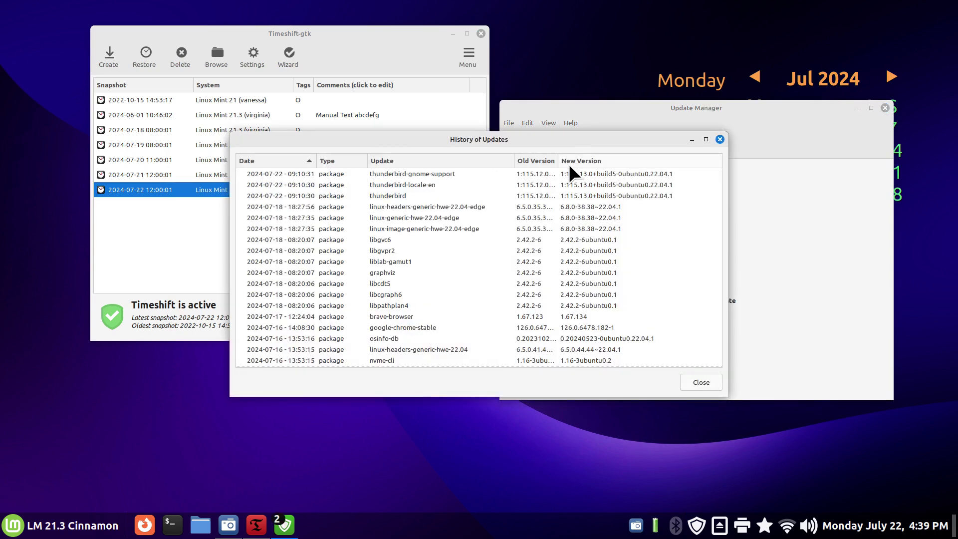
{"action": "mouse_move", "coordinate": [522, 138]}
{"action": "left_mouse_down"}
{"action": "mouse_move", "coordinate": [648, 131]}
{"action": "mouse_move", "coordinate": [627, 126]}
{"action": "mouse_move", "coordinate": [532, 155]}
{"action": "left_mouse_up"}
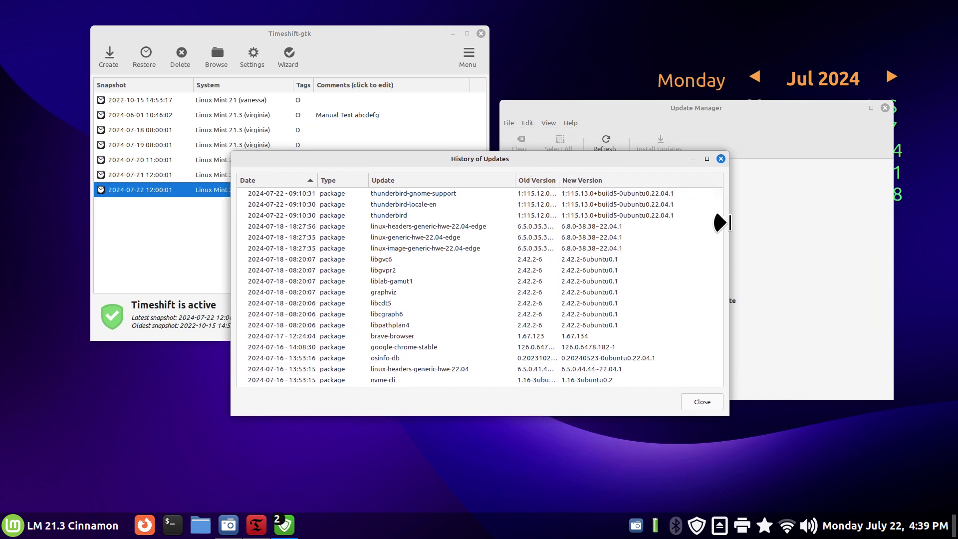
{"action": "left_click_drag", "start_coordinate": [728, 220], "coordinate": [950, 220]}
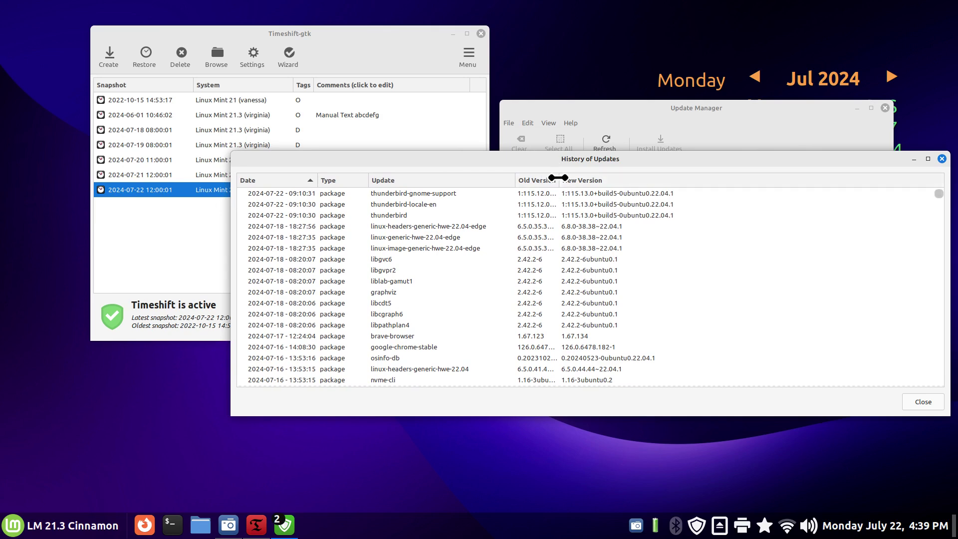
{"action": "left_click_drag", "start_coordinate": [559, 178], "coordinate": [671, 177]}
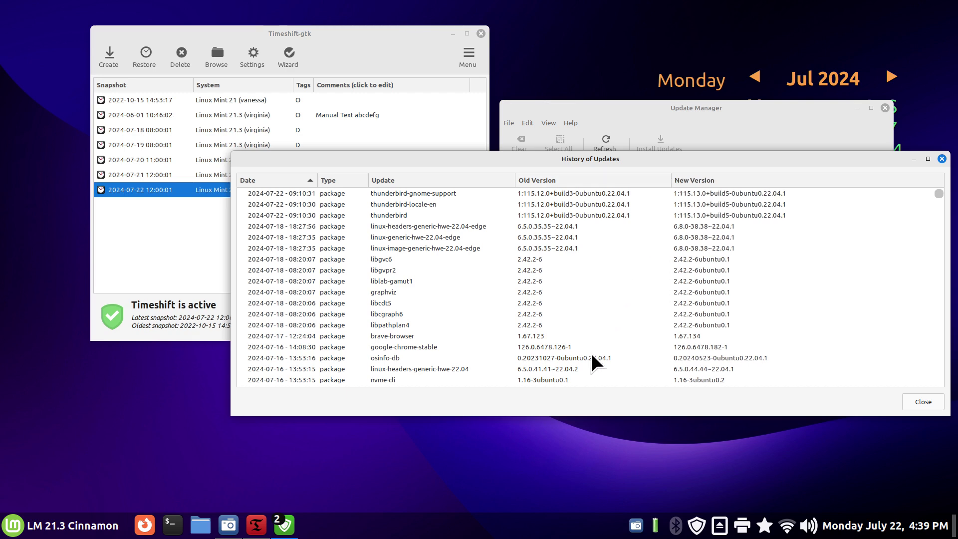
Step: Toggle the Date sort, check today's date on the calendar, and restore newest-first order
{"action": "left_click", "coordinate": [304, 192]}
{"action": "left_click", "coordinate": [313, 181]}
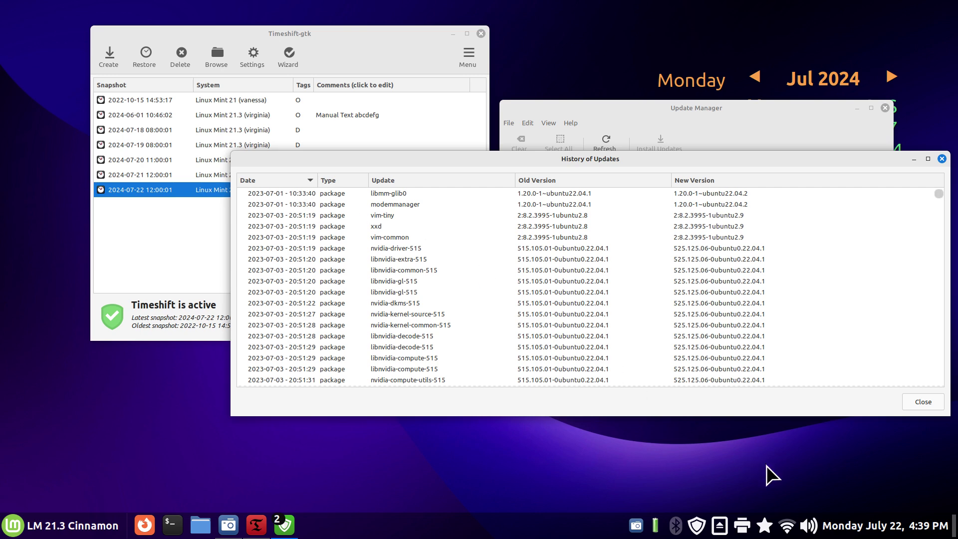
{"action": "left_click", "coordinate": [873, 527]}
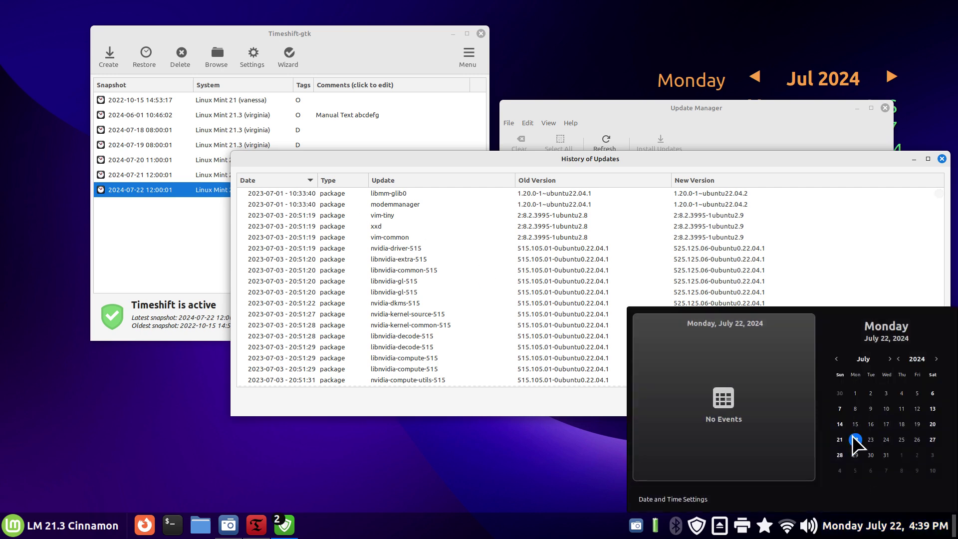
{"action": "left_click", "coordinate": [310, 178]}
{"action": "left_click", "coordinate": [309, 178]}
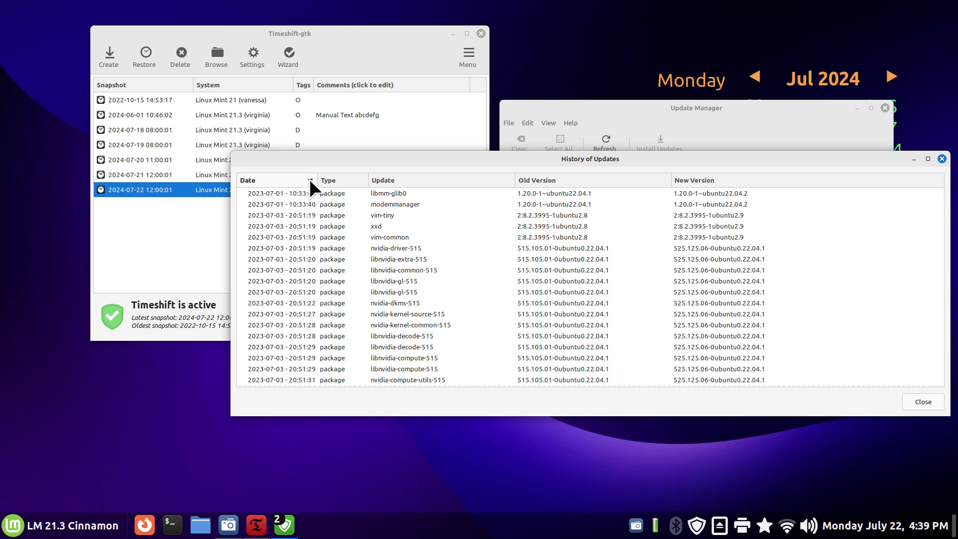
{"action": "left_click", "coordinate": [305, 193]}
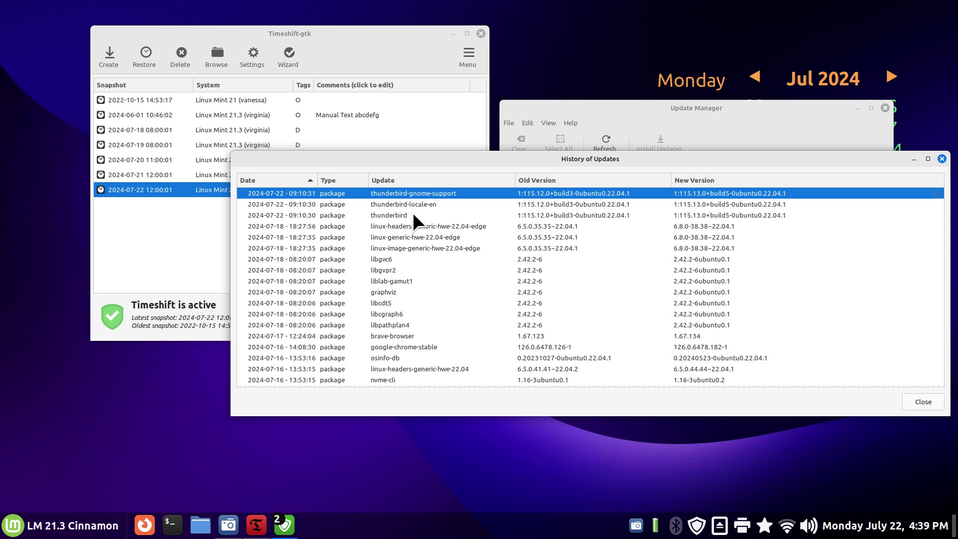
Step: Inspect the thunderbird and brave-browser update entries and glance at the applications menu
{"action": "left_click", "coordinate": [399, 217]}
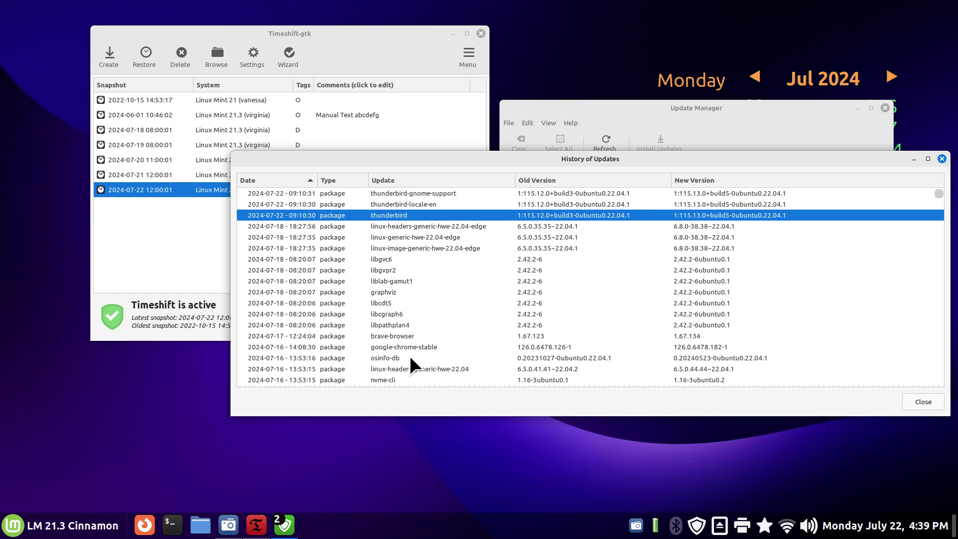
{"action": "left_click", "coordinate": [384, 336]}
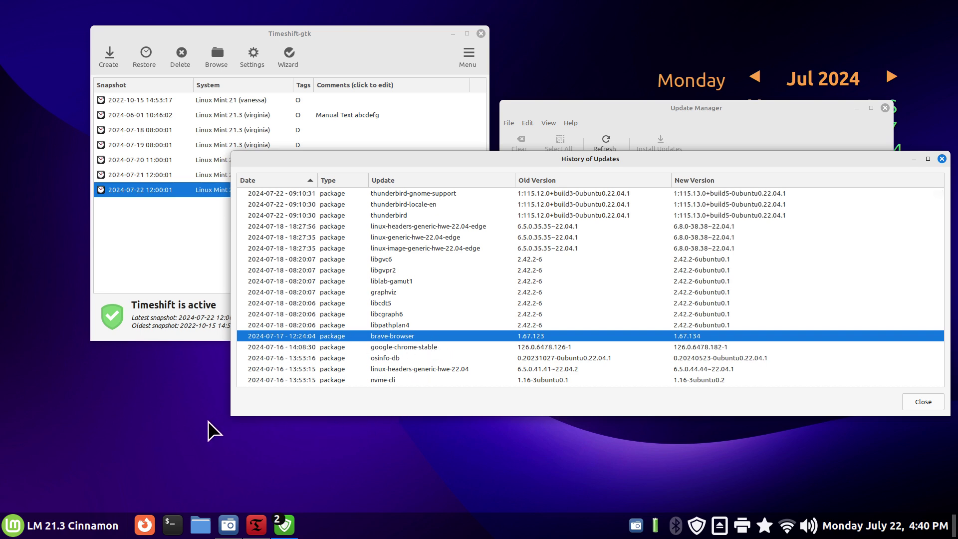
{"action": "left_click", "coordinate": [55, 523]}
{"action": "mouse_move", "coordinate": [105, 237]}
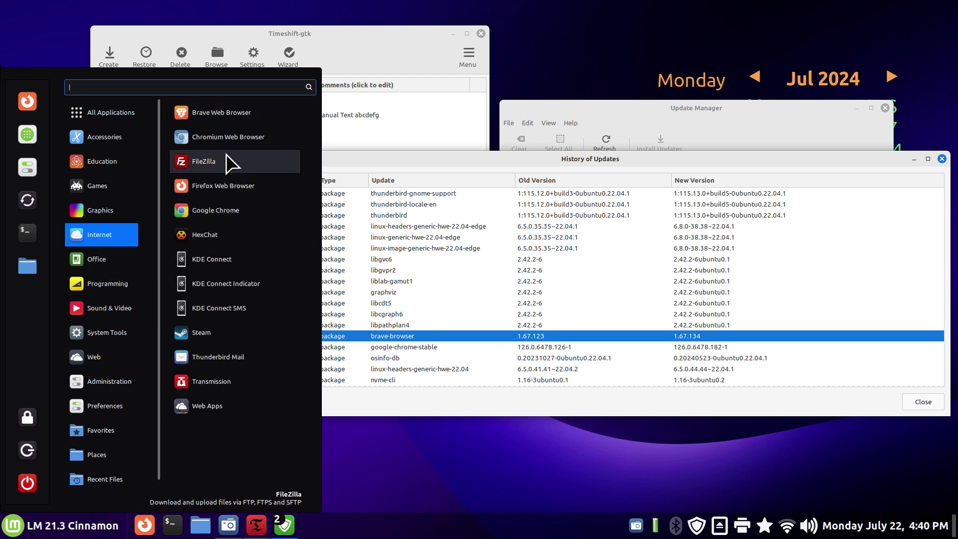
{"action": "left_click", "coordinate": [549, 103]}
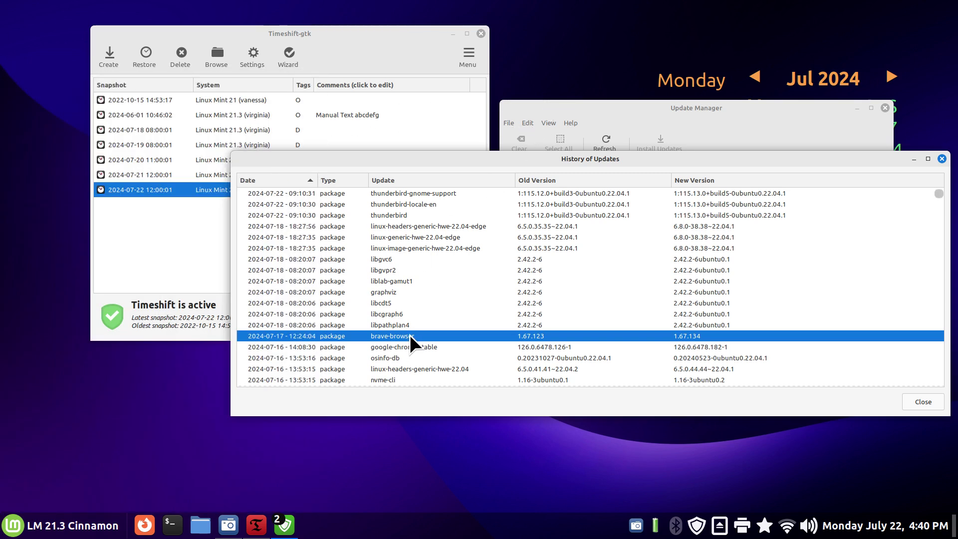
Step: Inspect the google-chrome-stable entry, glance at the applications menu, and move the history down-right
{"action": "left_click", "coordinate": [410, 348]}
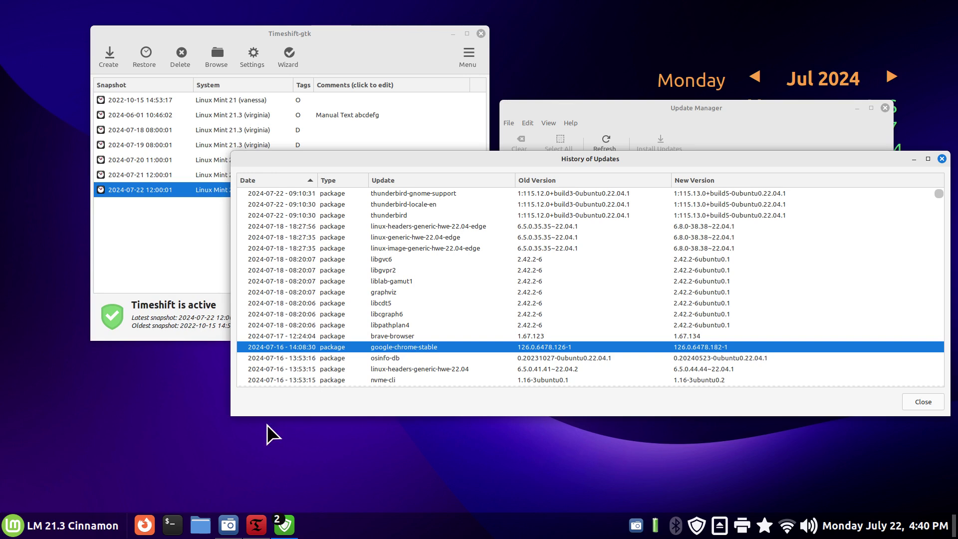
{"action": "left_click", "coordinate": [11, 526]}
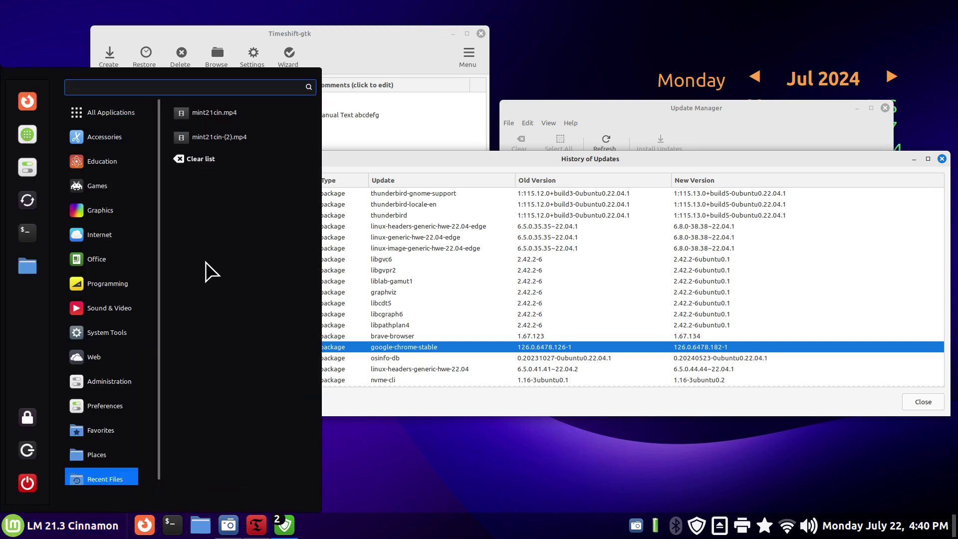
{"action": "mouse_move", "coordinate": [118, 235]}
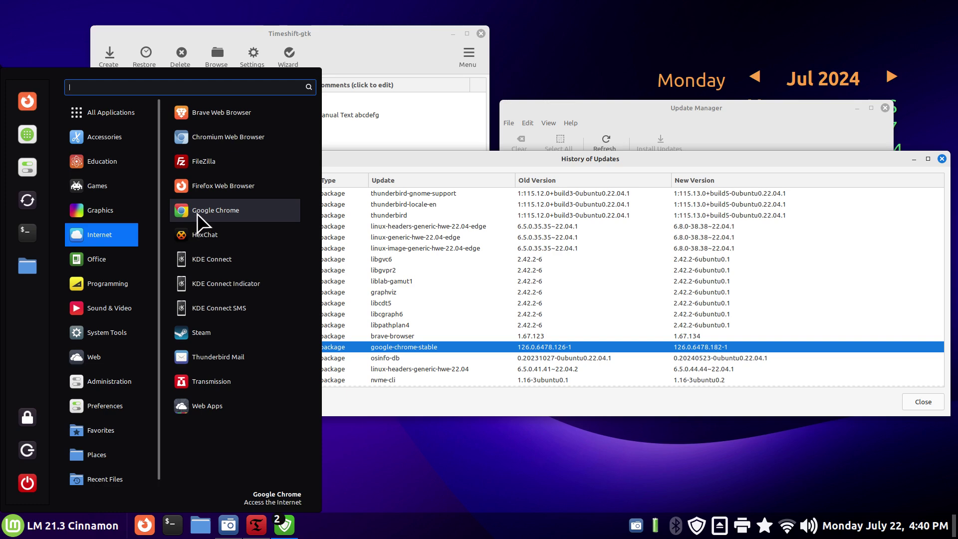
{"action": "left_click", "coordinate": [576, 65]}
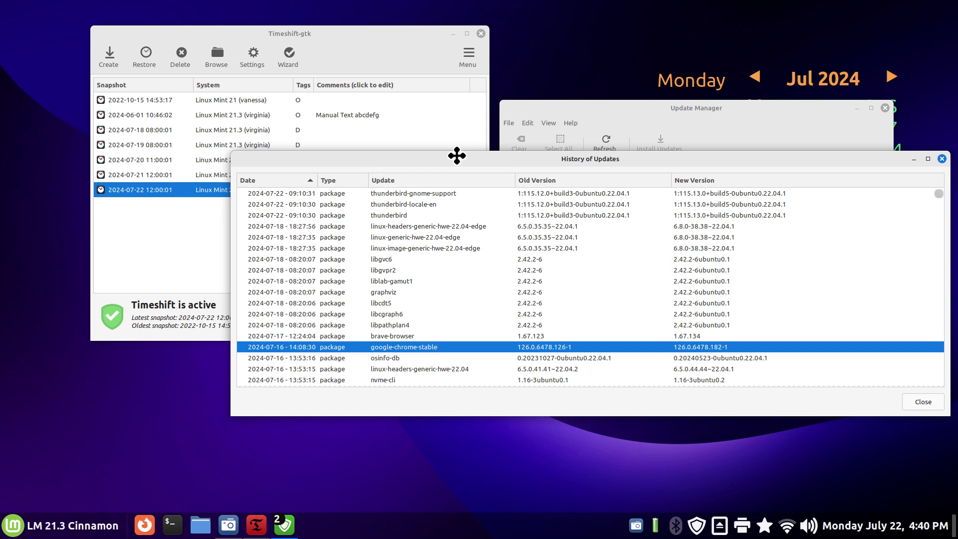
{"action": "left_click_drag", "start_coordinate": [455, 155], "coordinate": [478, 237]}
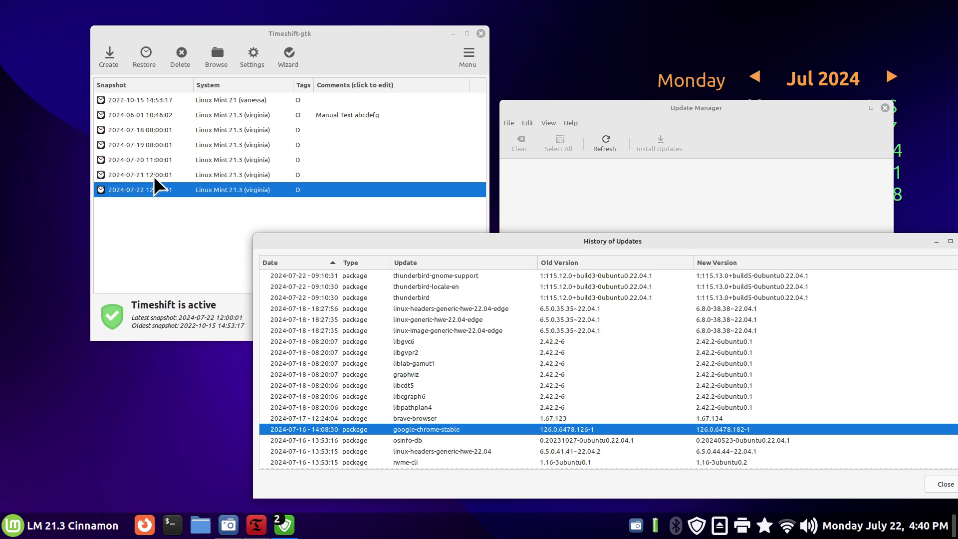
{"action": "left_click", "coordinate": [142, 129]}
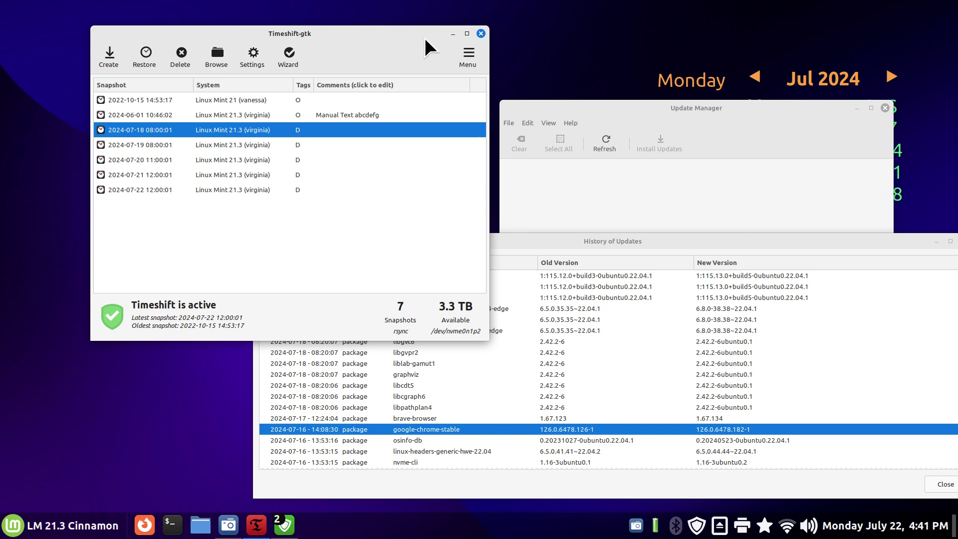
{"action": "right_click", "coordinate": [185, 128]}
{"action": "left_click", "coordinate": [221, 175]}
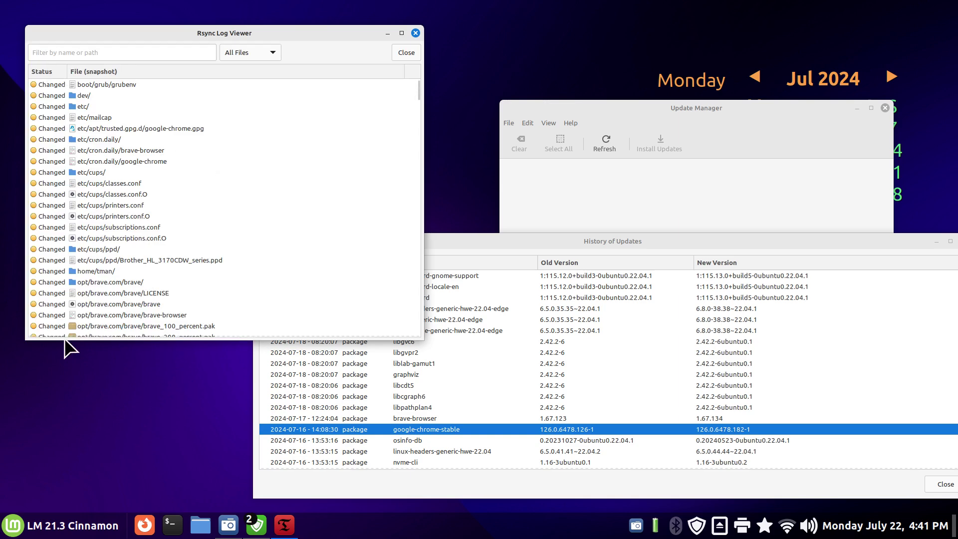
{"action": "left_click", "coordinate": [415, 33]}
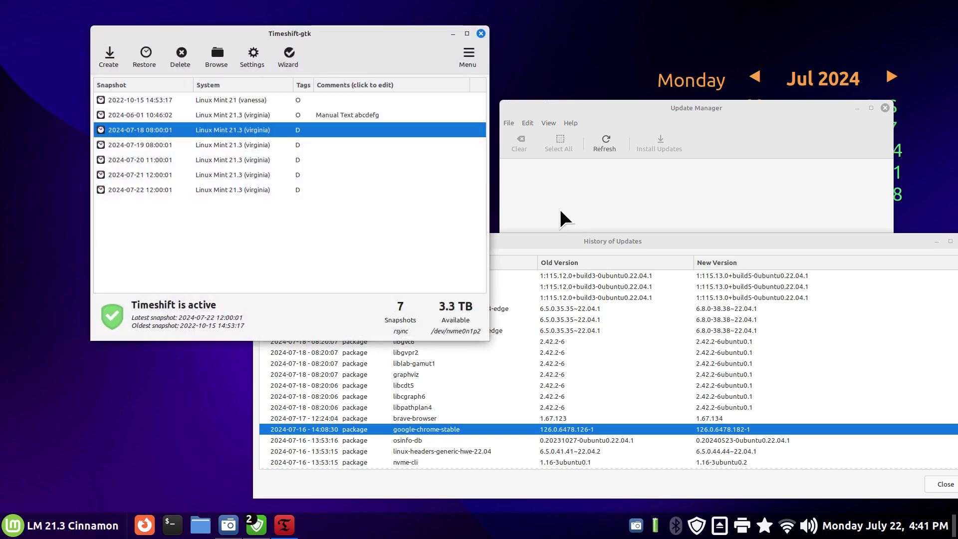
Step: Bring the update history forward, move it, close it, and shift Update Manager left and down
{"action": "left_click", "coordinate": [628, 241]}
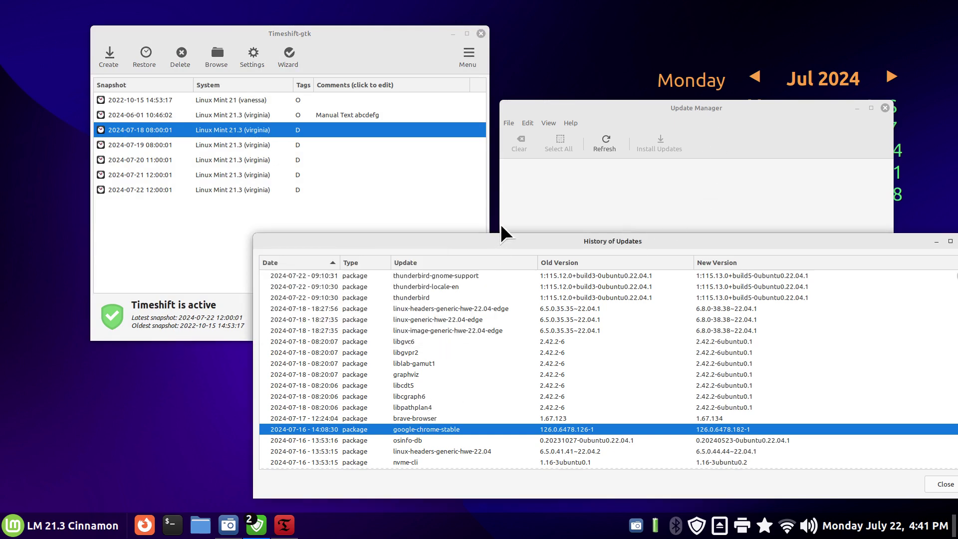
{"action": "left_click_drag", "start_coordinate": [506, 240], "coordinate": [431, 142]}
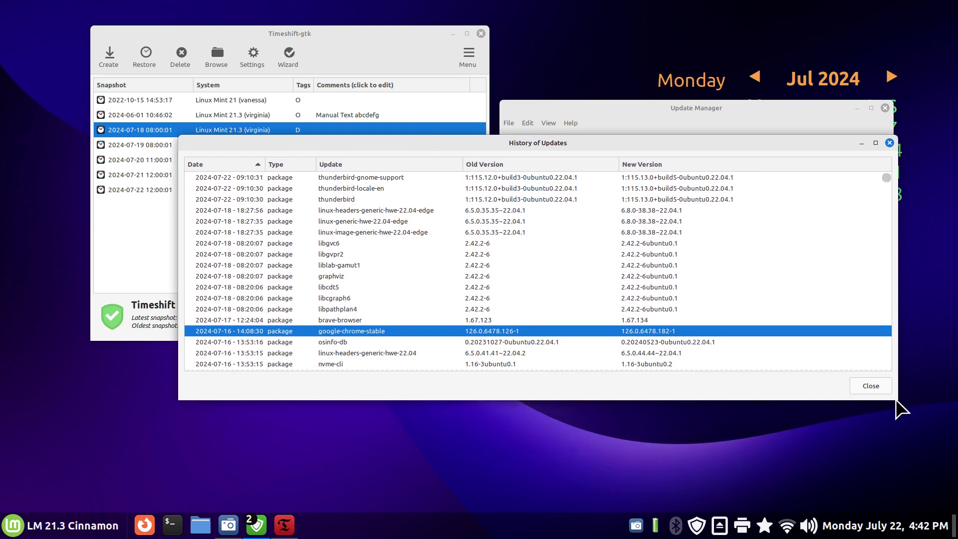
{"action": "left_click", "coordinate": [867, 385]}
{"action": "left_click_drag", "start_coordinate": [705, 108], "coordinate": [545, 141]}
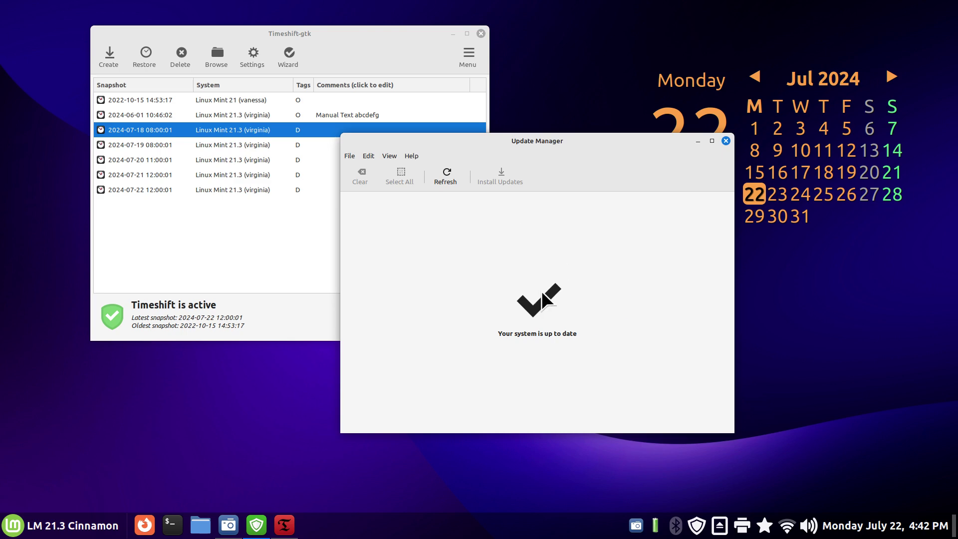
Step: Reopen History of Updates, select thunderbird-gnome-support, toggle the Date sort twice, then close it
{"action": "left_click", "coordinate": [389, 155]}
{"action": "left_click", "coordinate": [412, 197]}
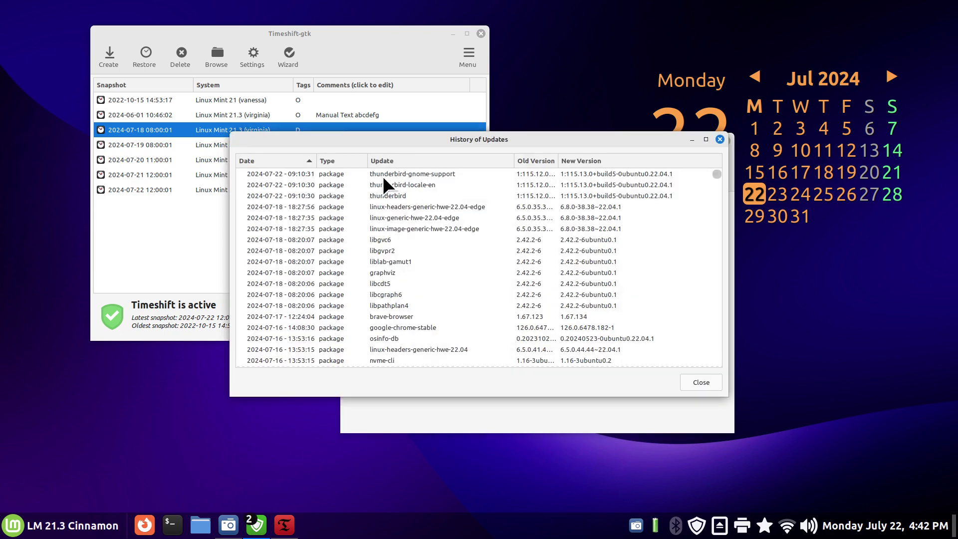
{"action": "left_click", "coordinate": [400, 172]}
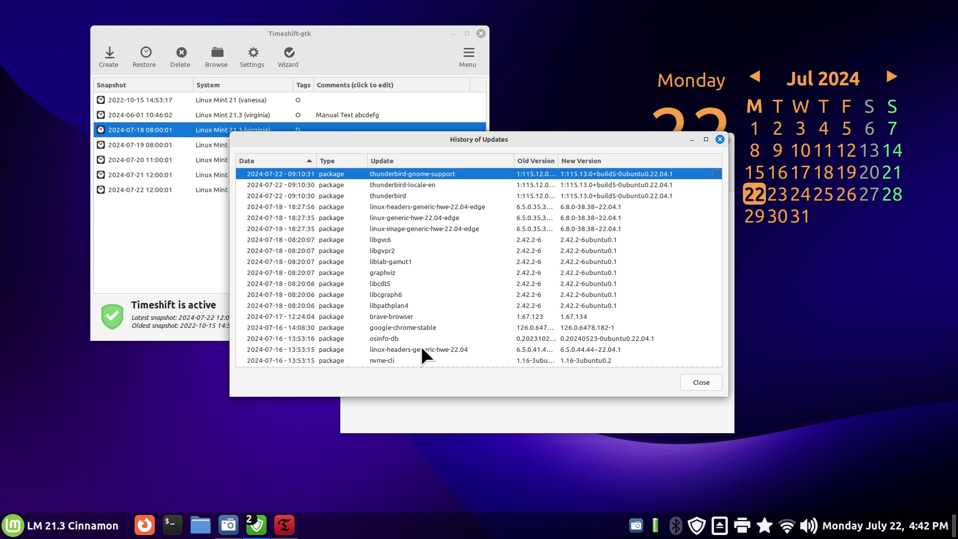
{"action": "left_click", "coordinate": [308, 160]}
{"action": "left_click", "coordinate": [309, 160]}
{"action": "left_click", "coordinate": [719, 138]}
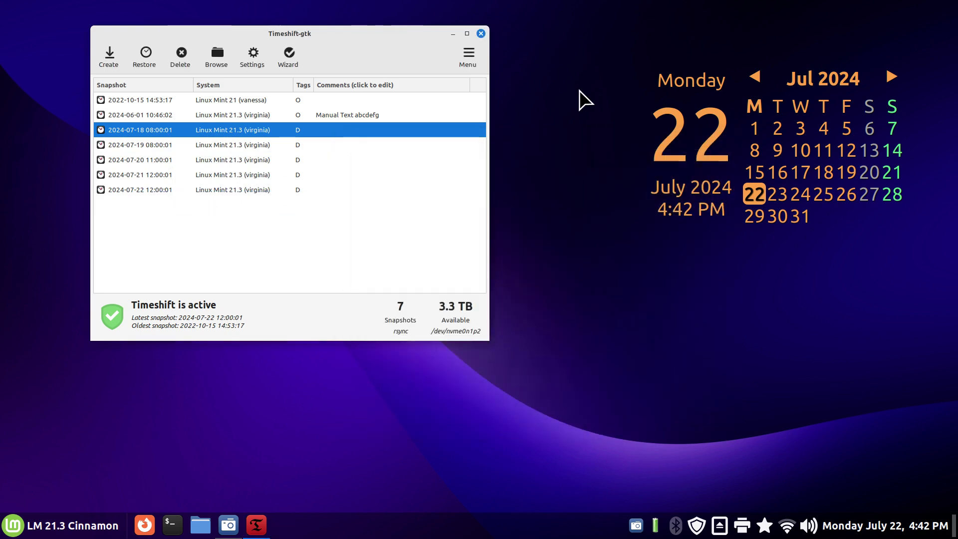
{"action": "left_click_drag", "start_coordinate": [341, 35], "coordinate": [433, 76]}
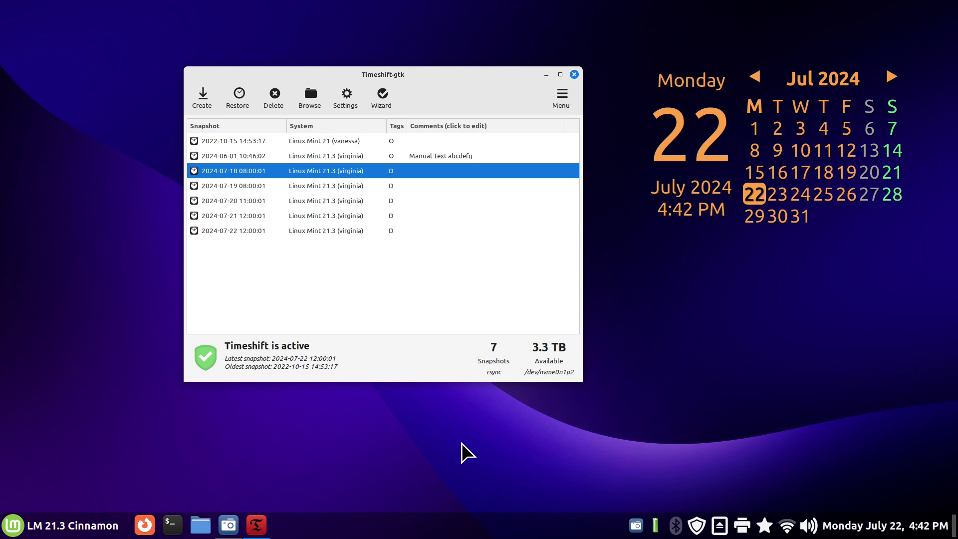
{"action": "left_click", "coordinate": [263, 186]}
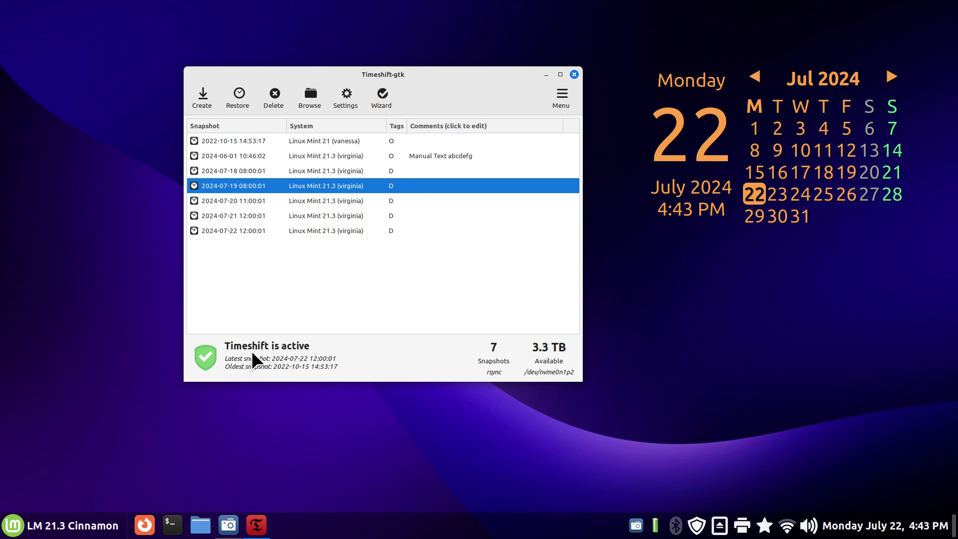
Step: Return to Timeshift via a 'ti' menu search and select the 2024-07-20 snapshot
{"action": "left_click", "coordinate": [15, 527]}
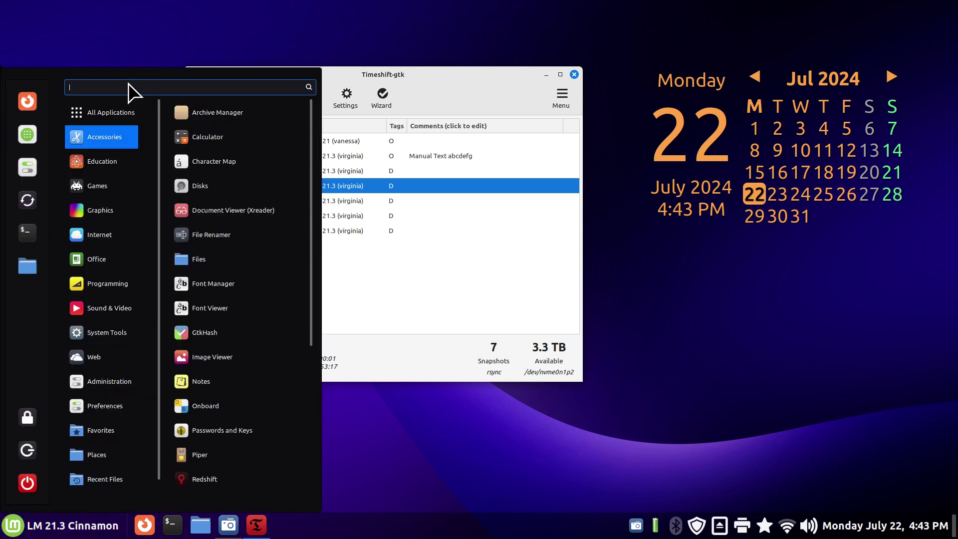
{"action": "type", "text": "ti"}
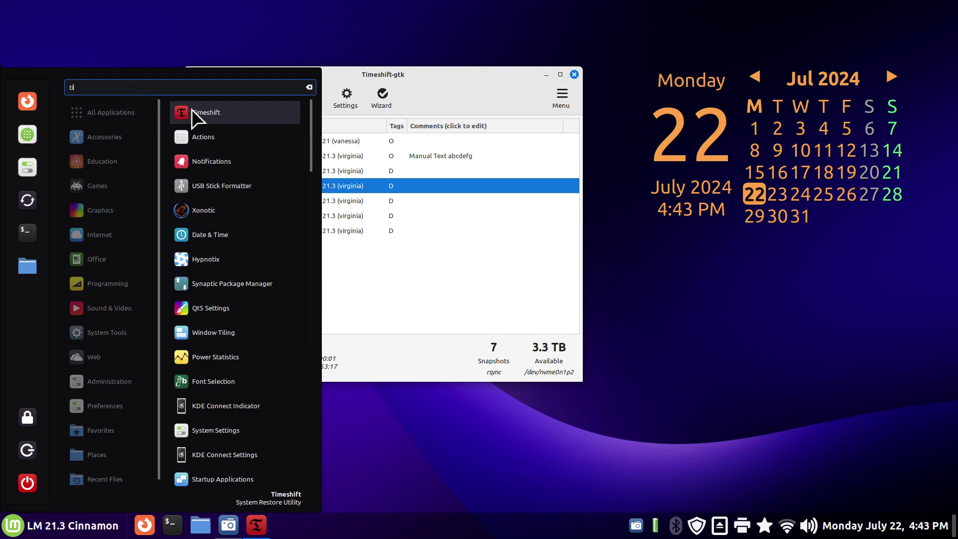
{"action": "left_click", "coordinate": [517, 239]}
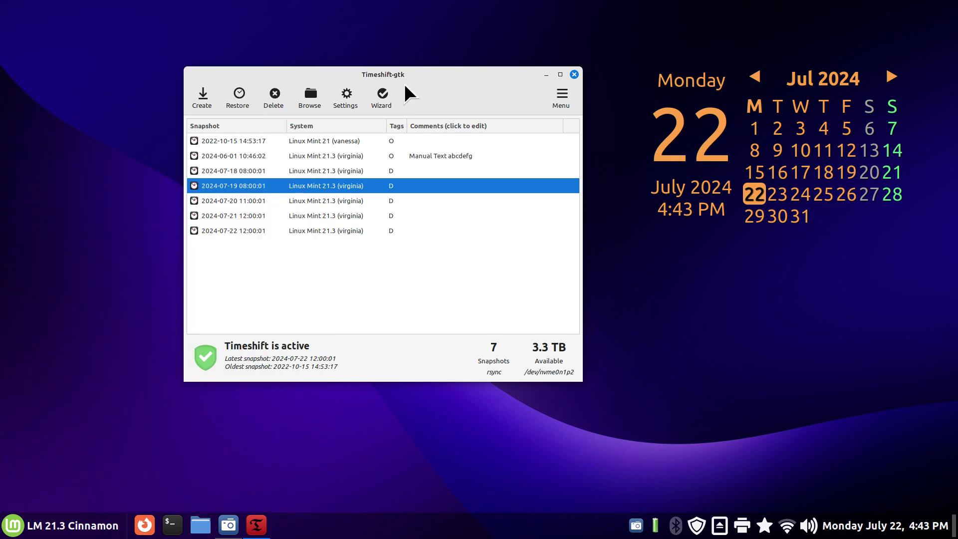
{"action": "left_click", "coordinate": [260, 201]}
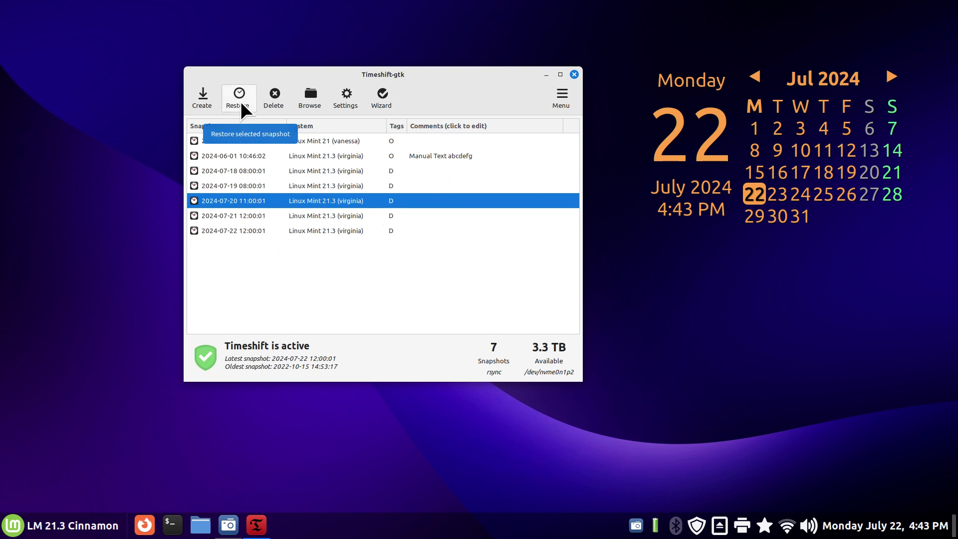
Step: Review Settings' Schedule (Daily keep 5), Location and Users tabs, then close with OK
{"action": "left_click", "coordinate": [344, 96]}
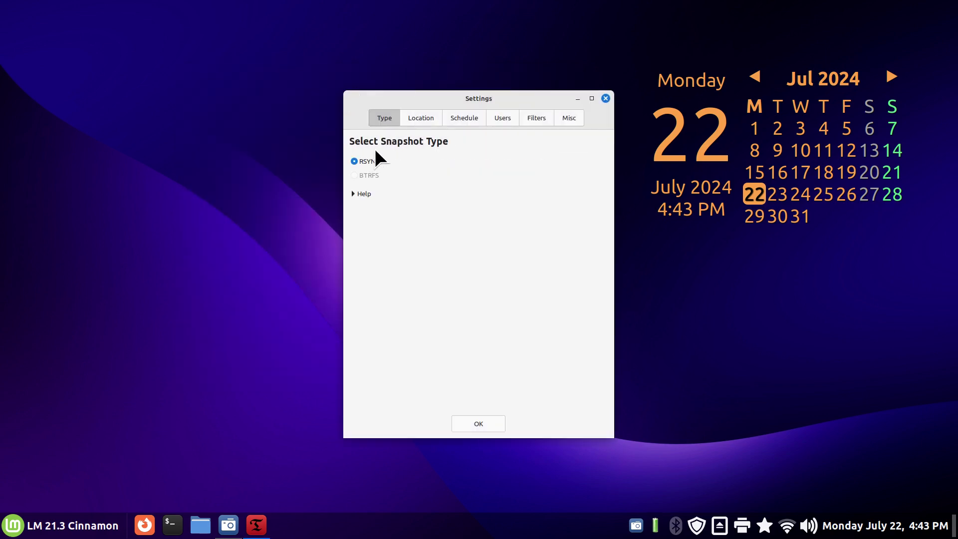
{"action": "left_click", "coordinate": [474, 118]}
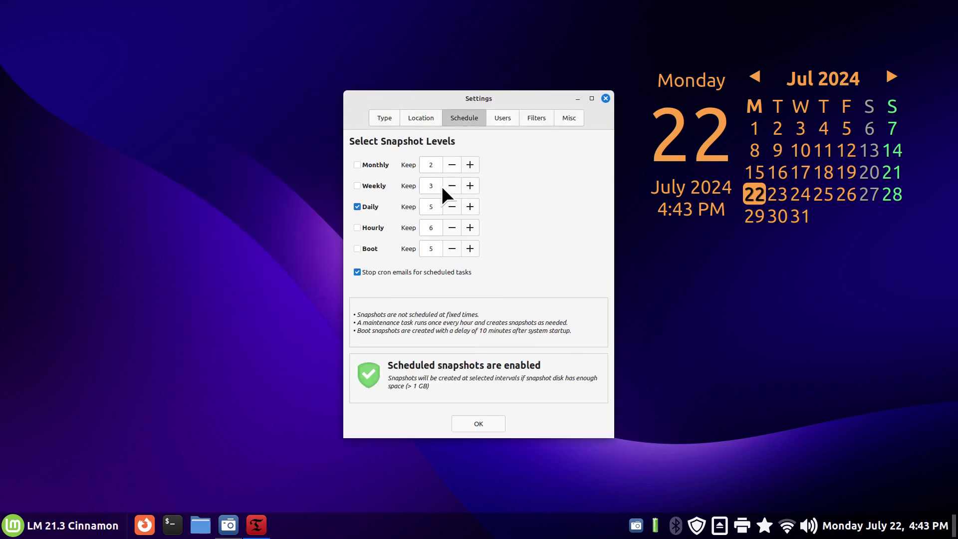
{"action": "double_click", "coordinate": [432, 206]}
{"action": "left_click", "coordinate": [411, 117]}
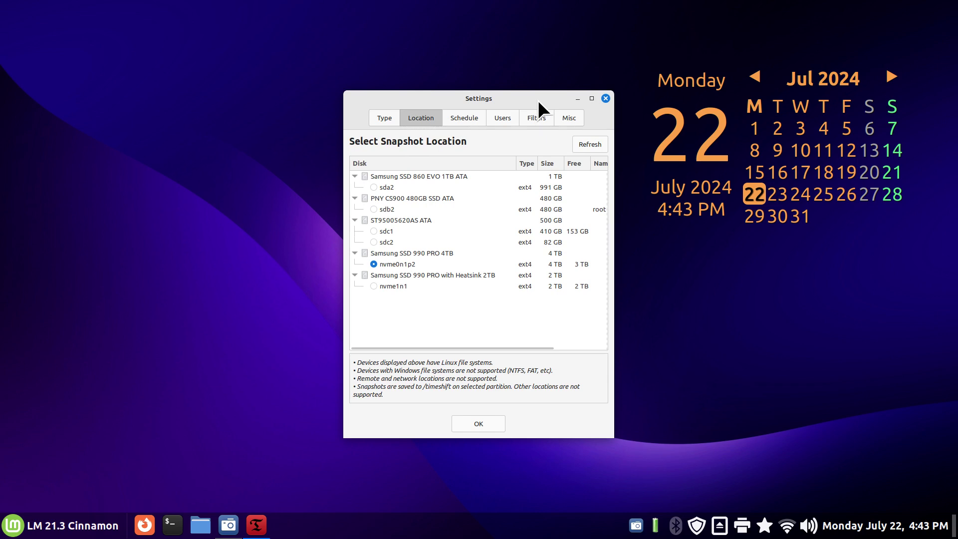
{"action": "left_click_drag", "start_coordinate": [538, 100], "coordinate": [395, 93]}
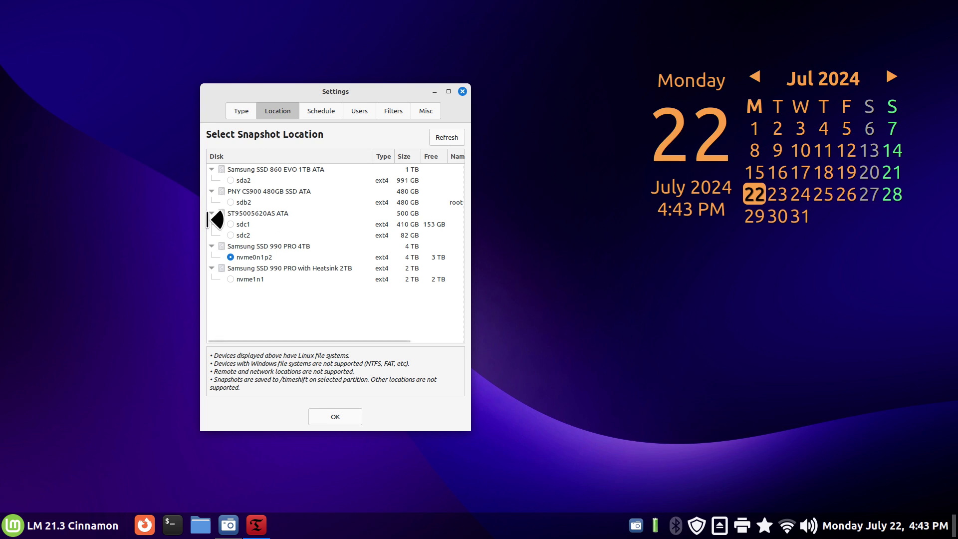
{"action": "left_click", "coordinate": [319, 112]}
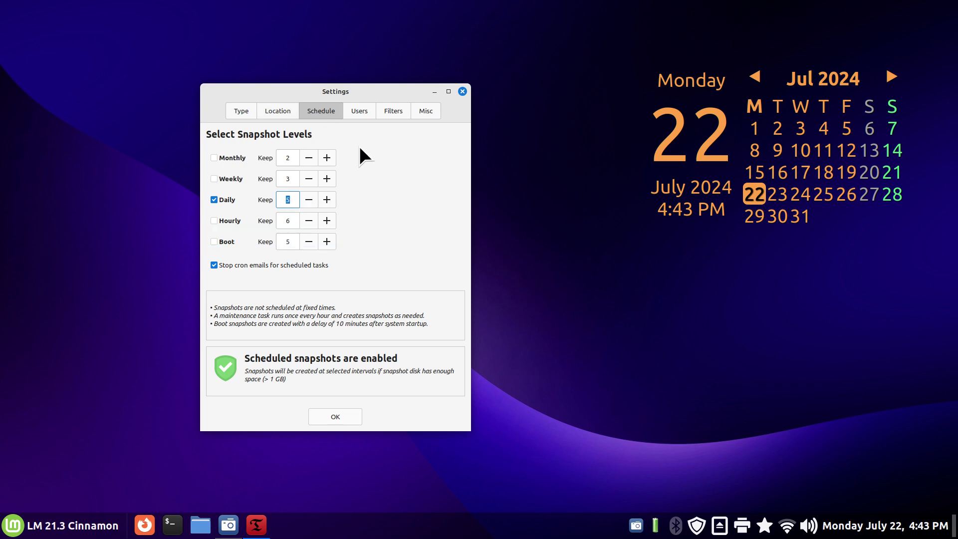
{"action": "left_click", "coordinate": [358, 111]}
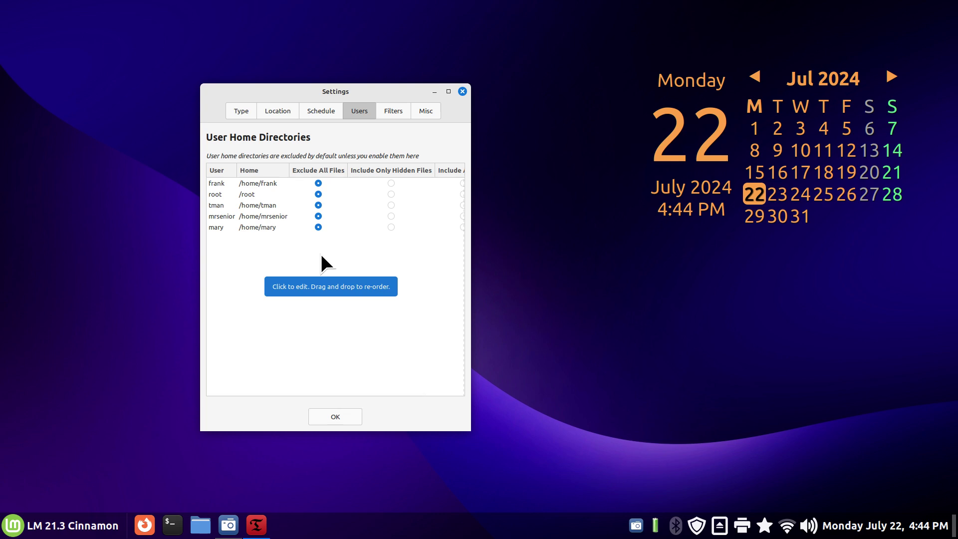
{"action": "left_click", "coordinate": [342, 416]}
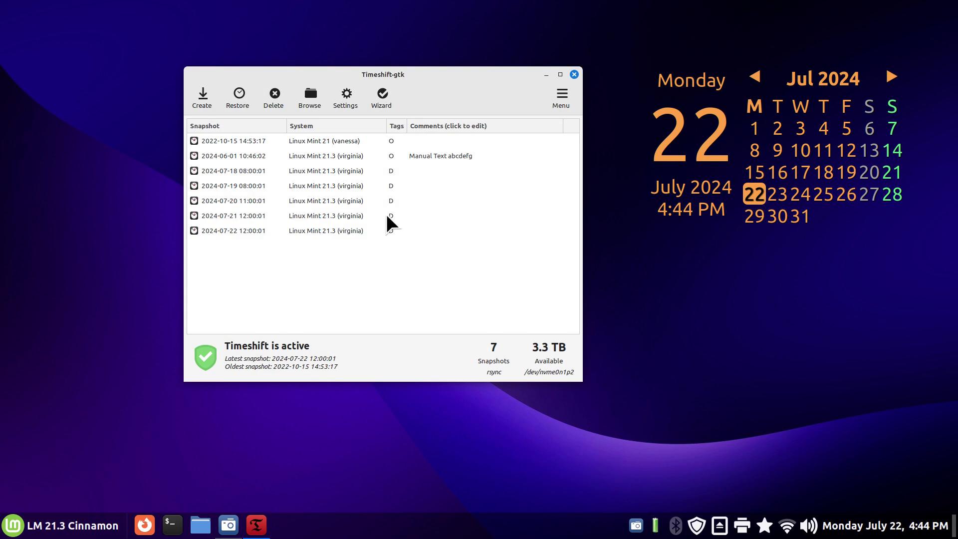
{"action": "left_click", "coordinate": [352, 106]}
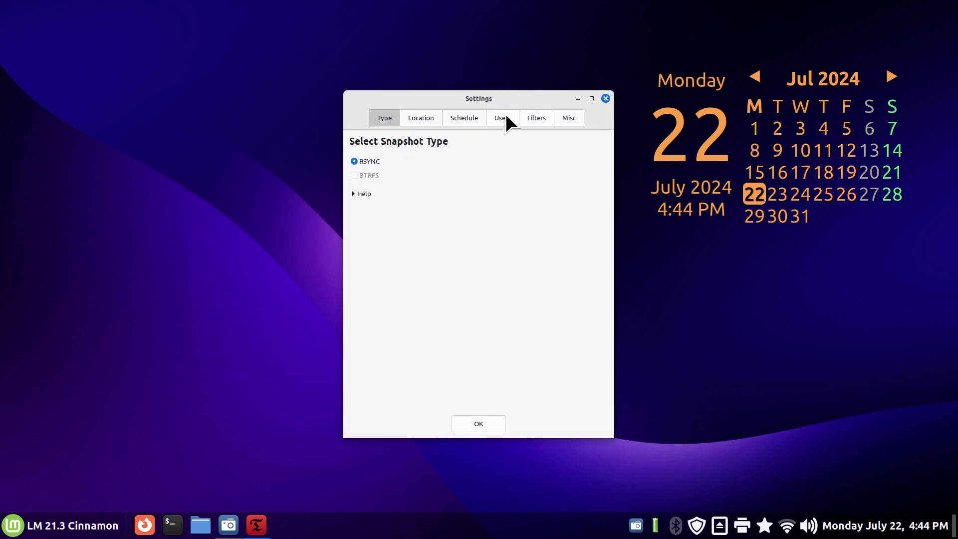
{"action": "left_click", "coordinate": [501, 121]}
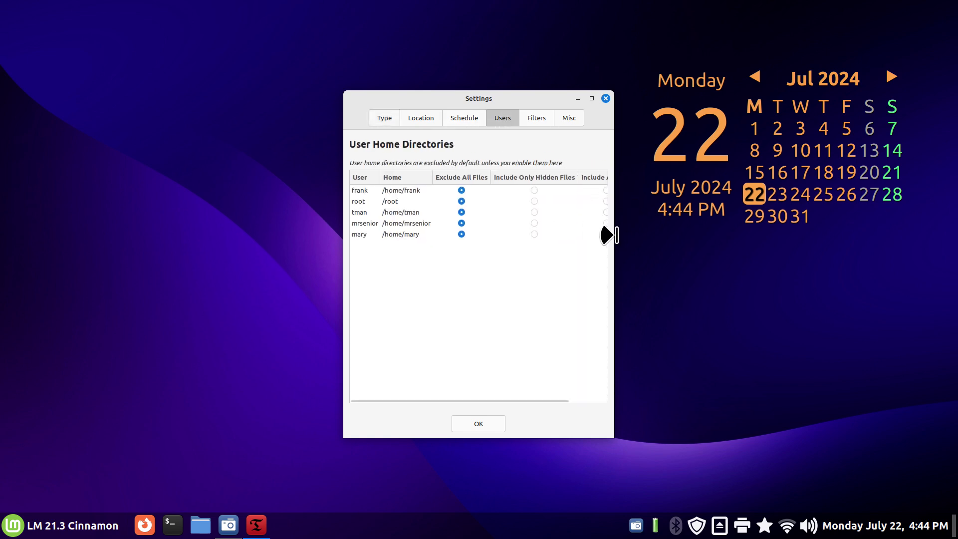
{"action": "left_click_drag", "start_coordinate": [608, 248], "coordinate": [793, 239]}
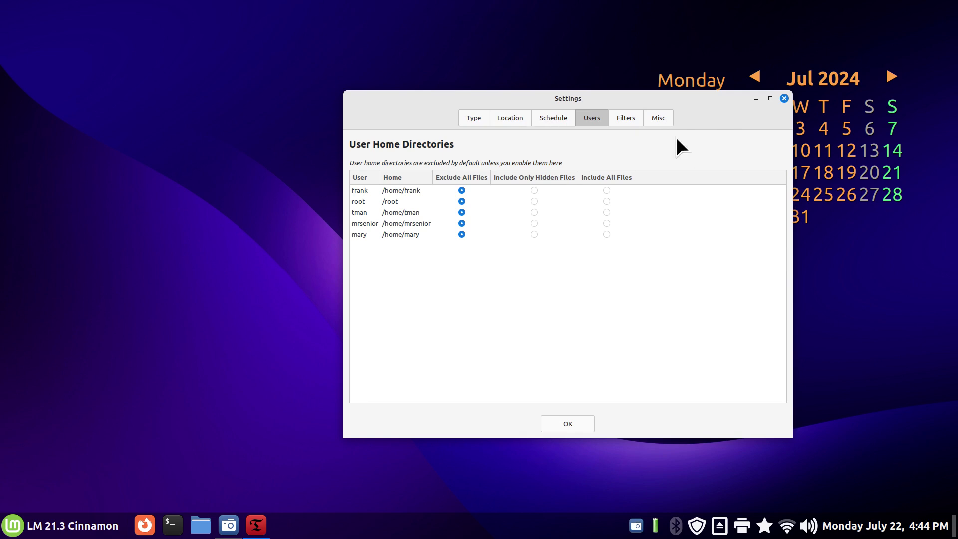
{"action": "left_click_drag", "start_coordinate": [628, 96], "coordinate": [368, 100]}
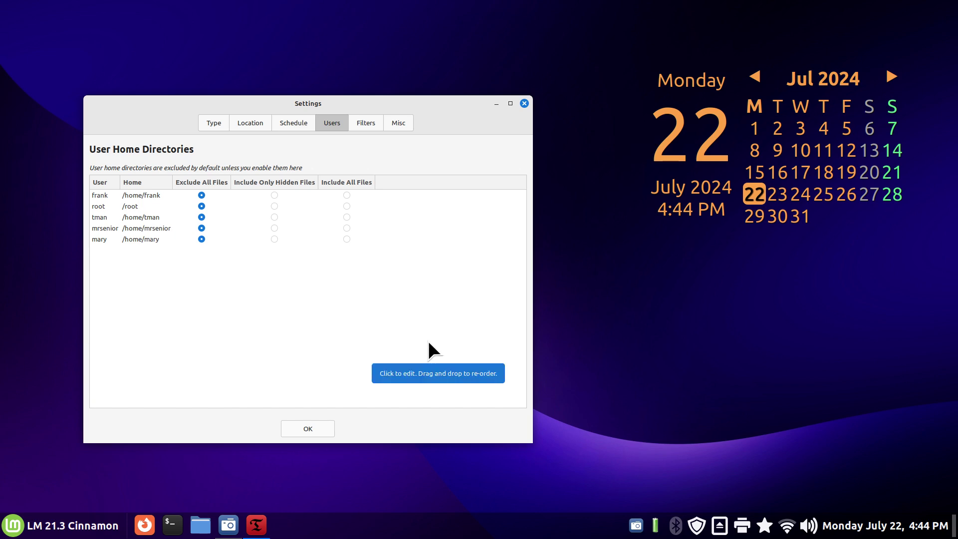
{"action": "left_click", "coordinate": [24, 531]}
{"action": "type", "text": "back"}
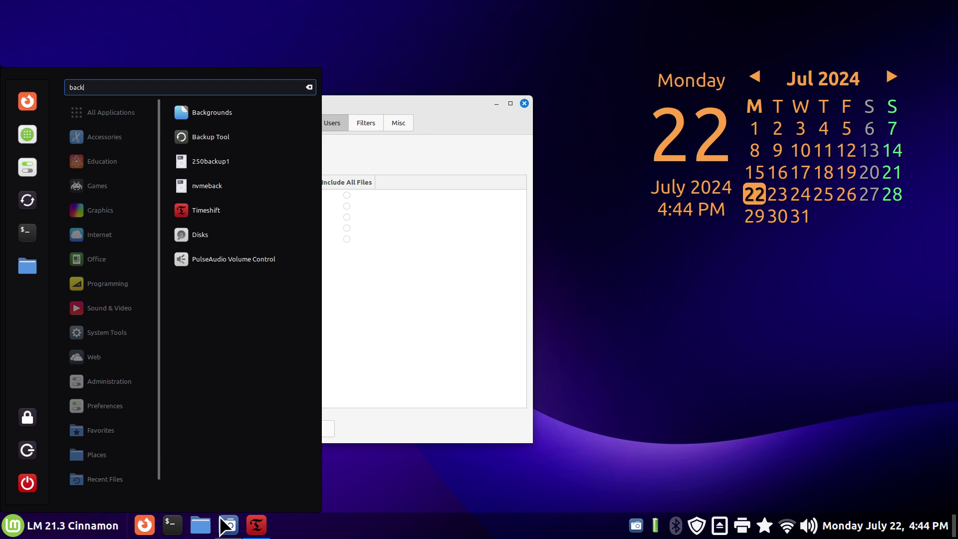
{"action": "left_click", "coordinate": [442, 109]}
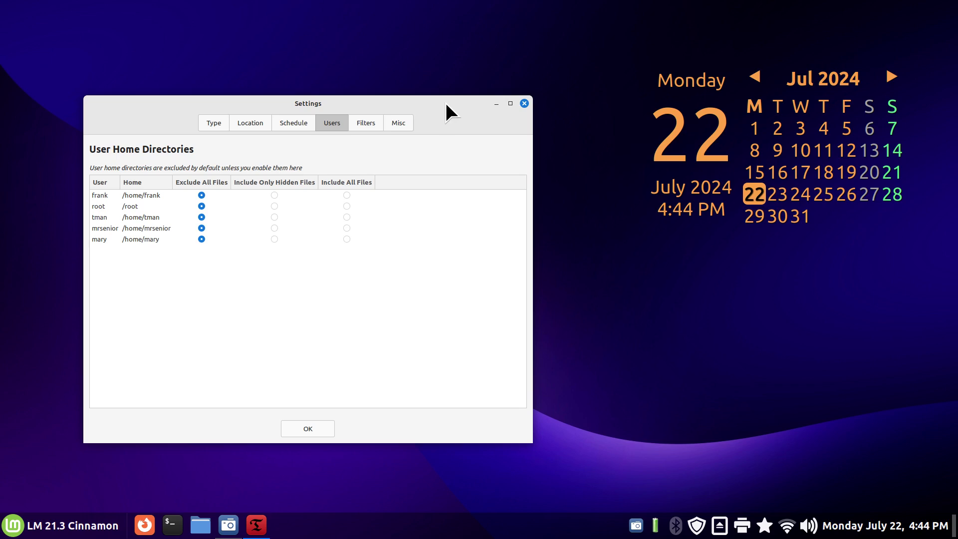
{"action": "left_click_drag", "start_coordinate": [446, 104], "coordinate": [505, 105]}
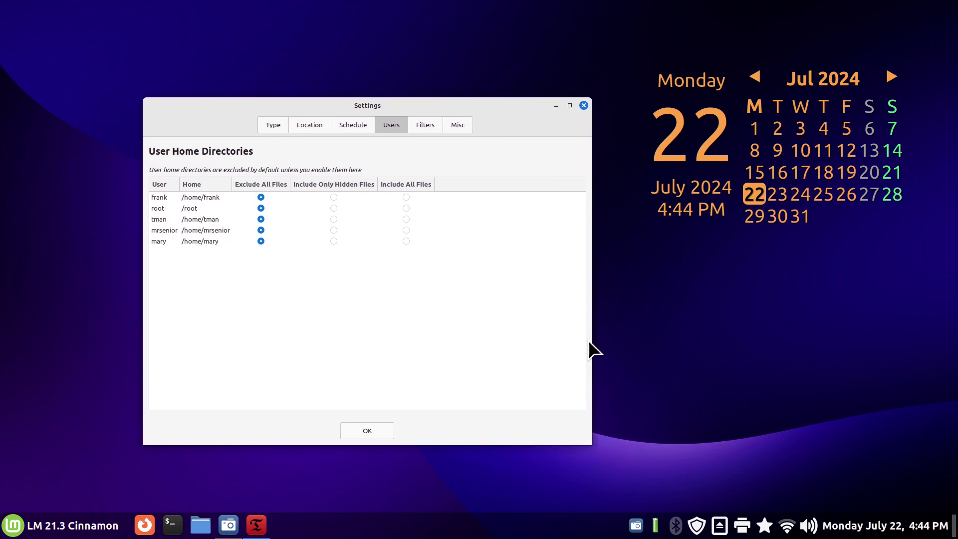
{"action": "left_click", "coordinate": [366, 429]}
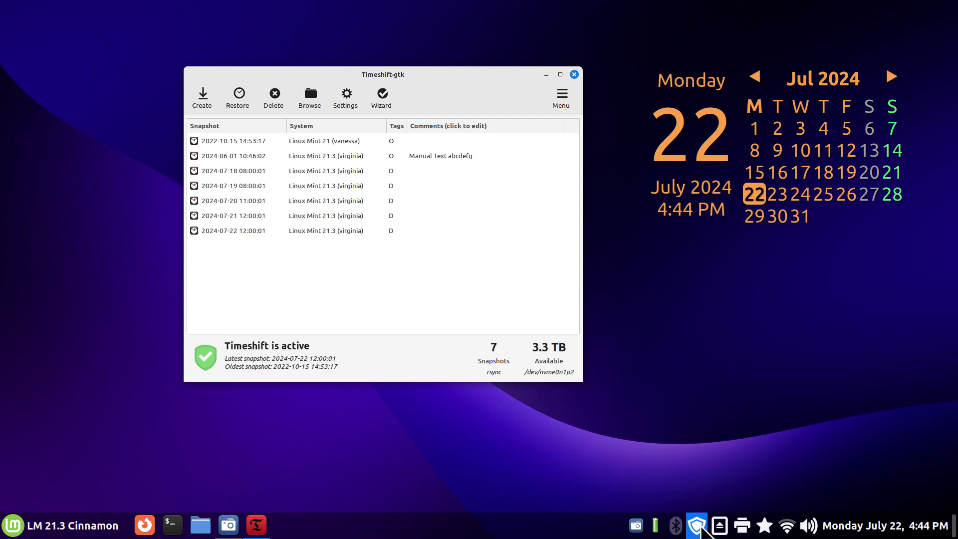
{"action": "left_click", "coordinate": [210, 191]}
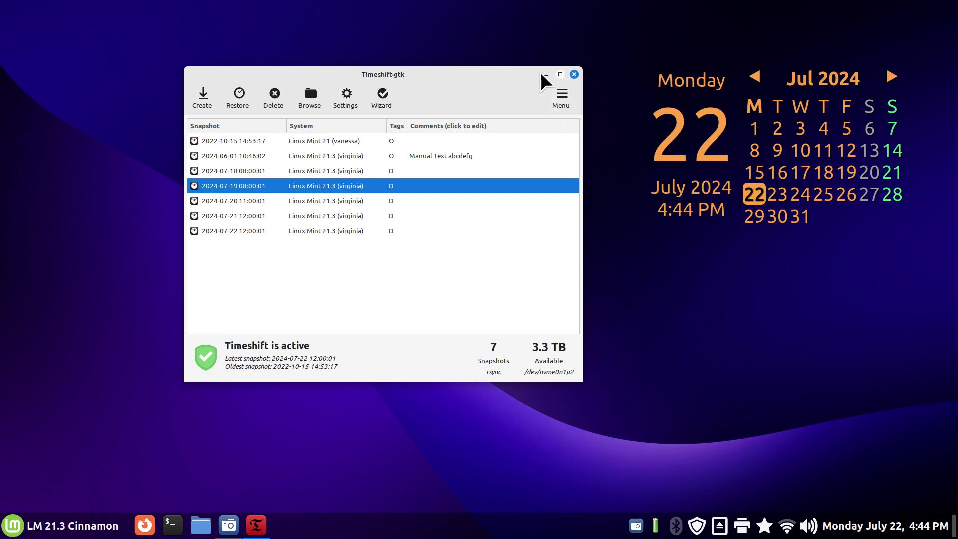
{"action": "right_click", "coordinate": [248, 186]}
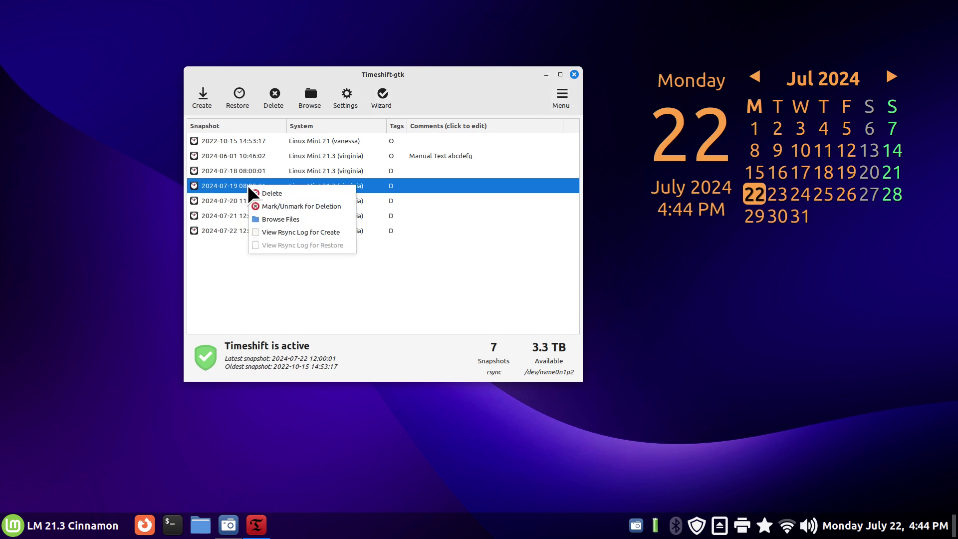
{"action": "left_click", "coordinate": [292, 232]}
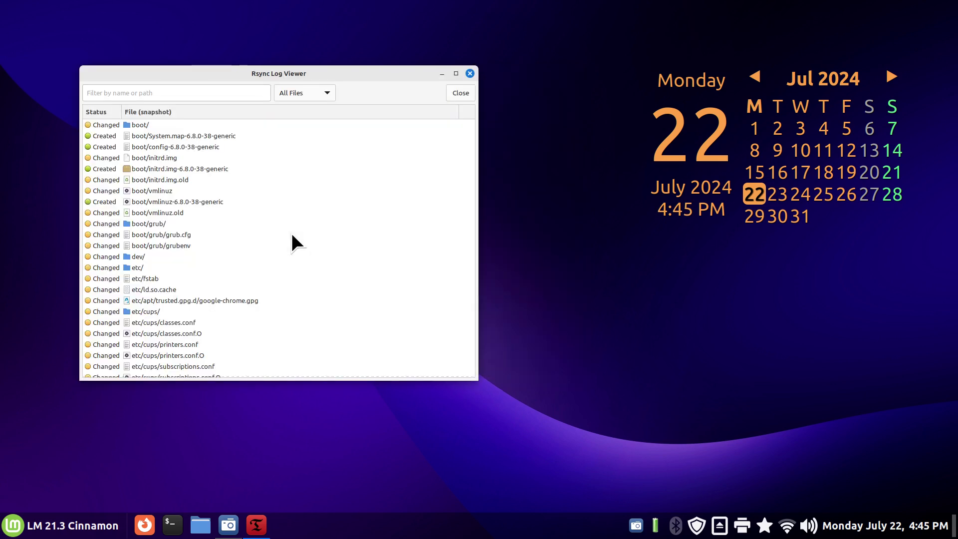
{"action": "left_click", "coordinate": [470, 74]}
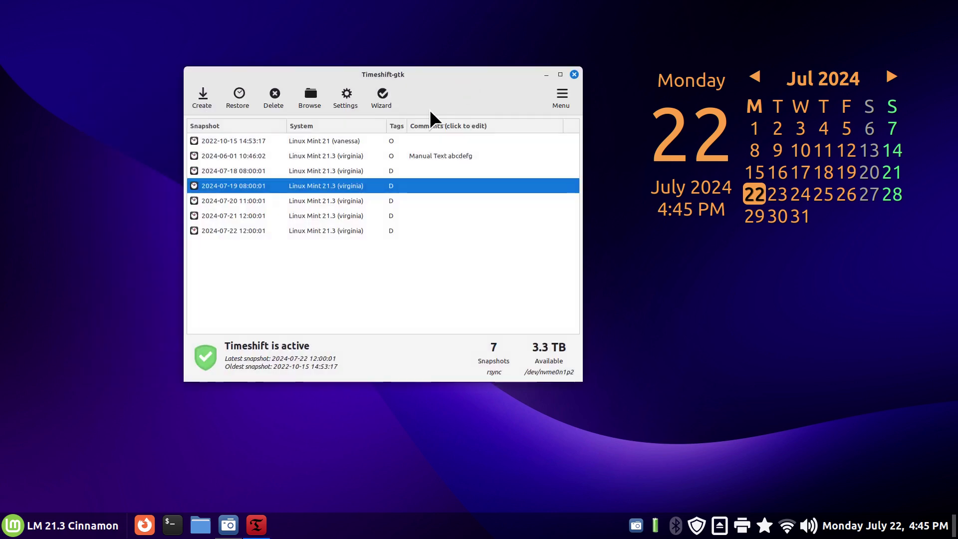
{"action": "right_click", "coordinate": [311, 187]}
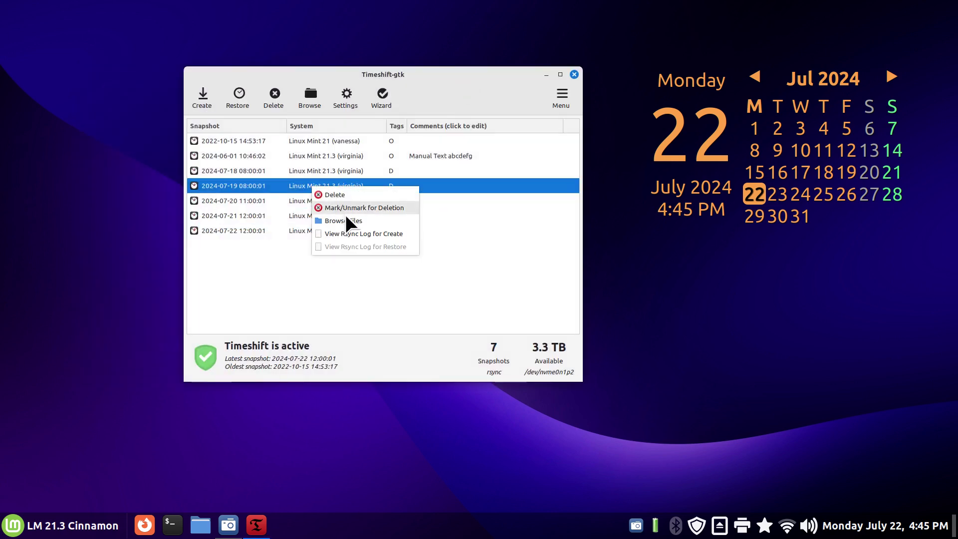
{"action": "left_click", "coordinate": [346, 219]}
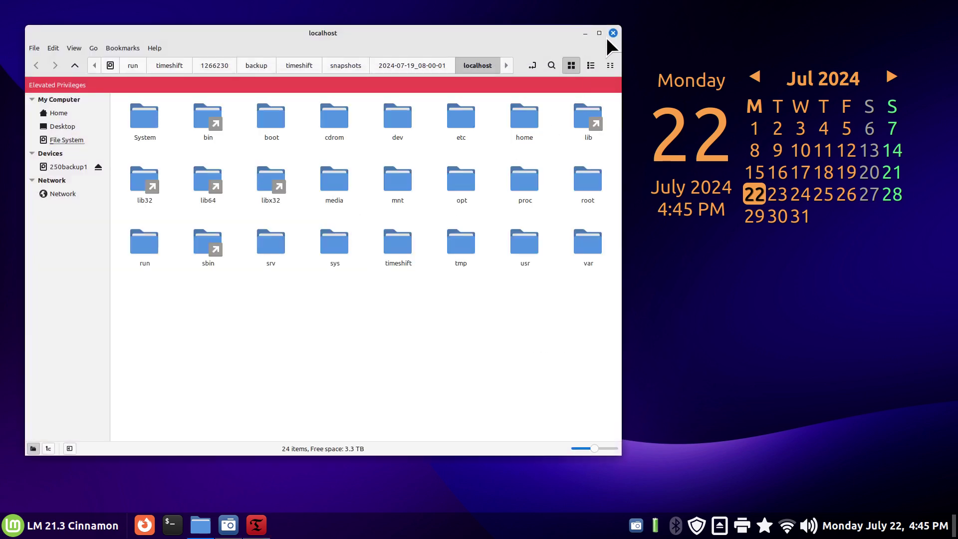
{"action": "left_click", "coordinate": [613, 33]}
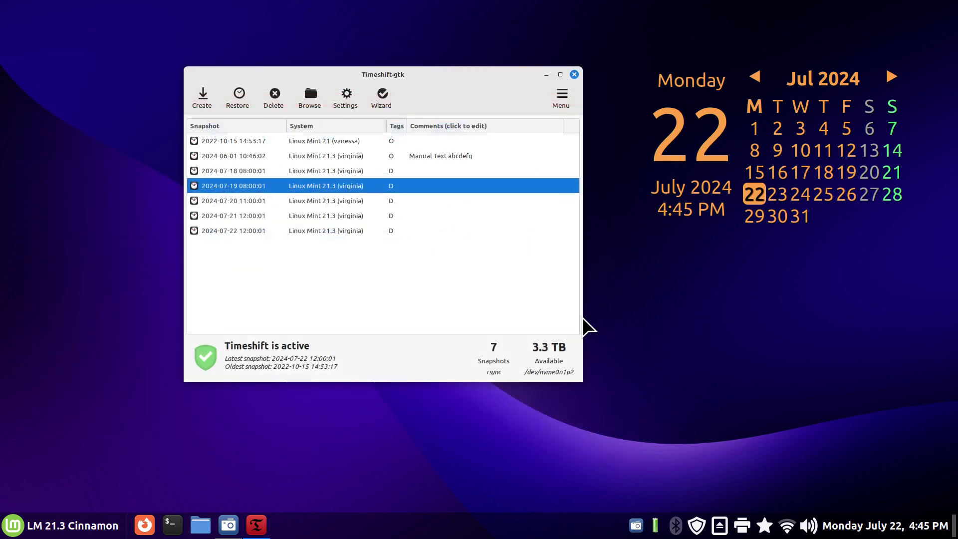
Step: Open Update Manager's History of Updates and widen its Old Version column
{"action": "left_click", "coordinate": [699, 527]}
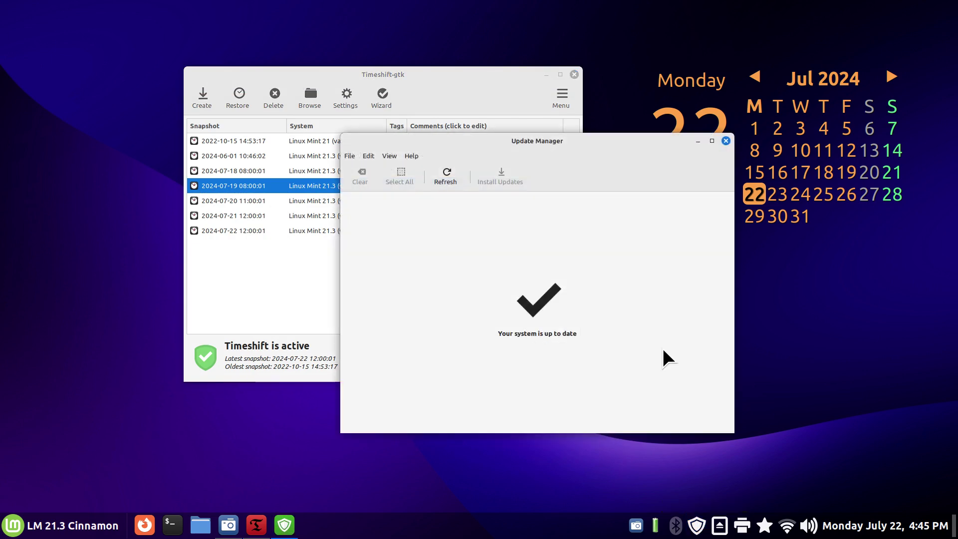
{"action": "left_click", "coordinate": [387, 155]}
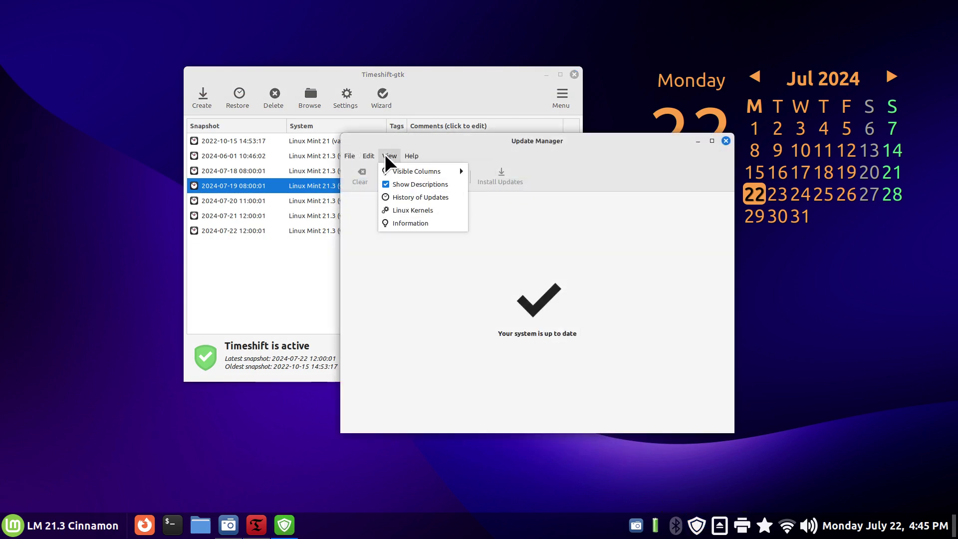
{"action": "left_click", "coordinate": [395, 194]}
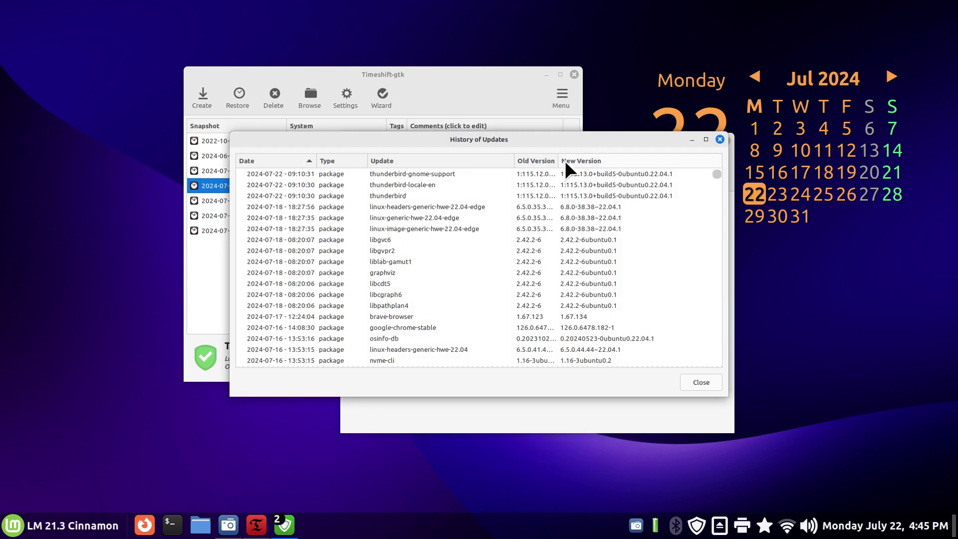
{"action": "left_click_drag", "start_coordinate": [557, 158], "coordinate": [622, 162]}
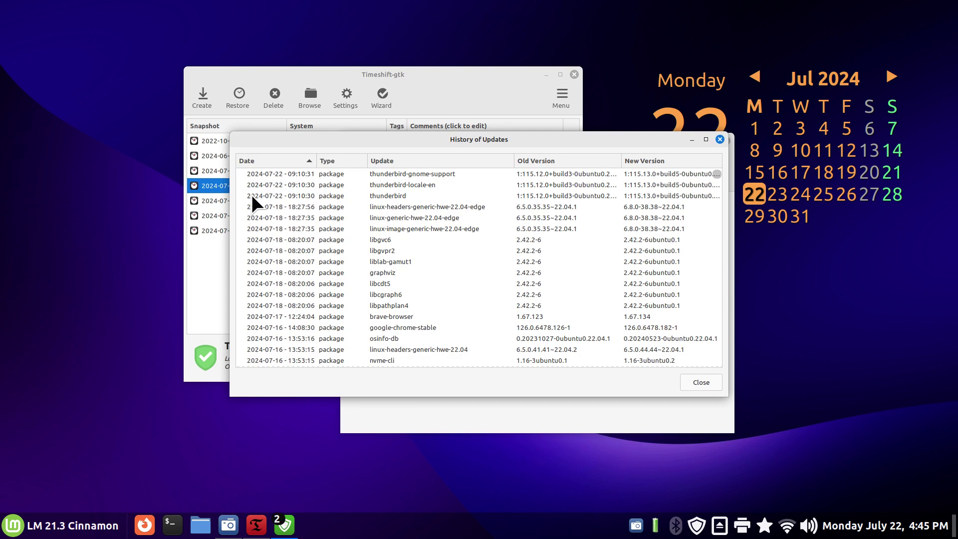
Step: Close the History of Updates, Update Manager and Timeshift
{"action": "left_click", "coordinate": [720, 140]}
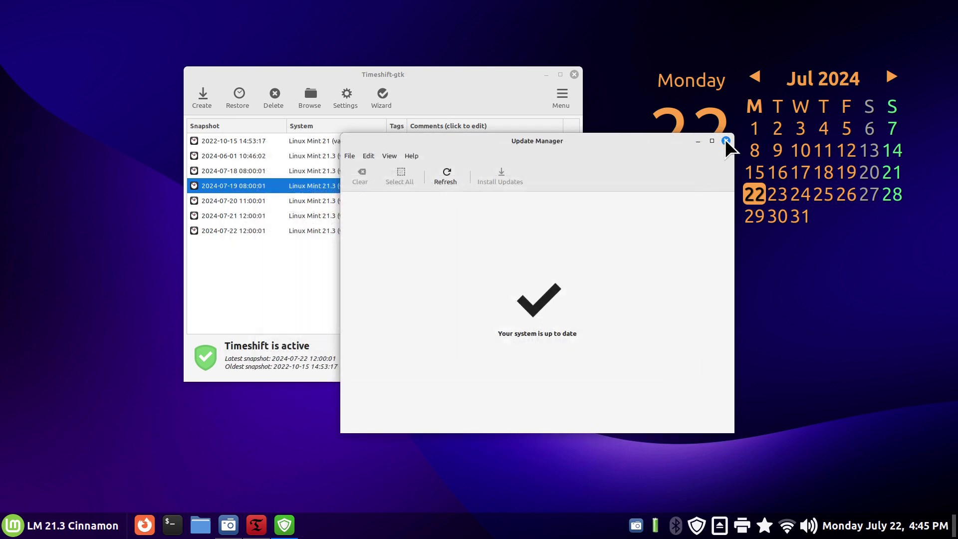
{"action": "left_click", "coordinate": [726, 143]}
{"action": "left_click", "coordinate": [574, 74]}
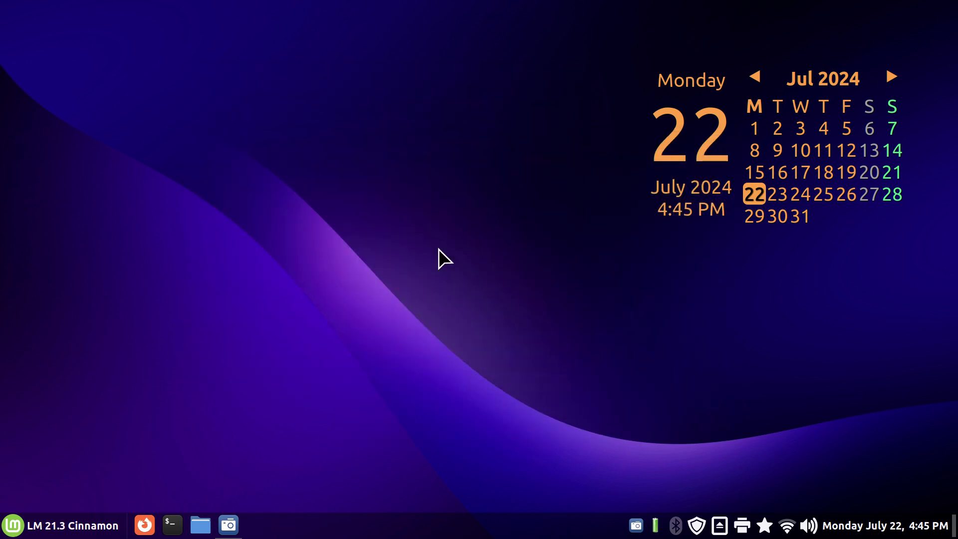